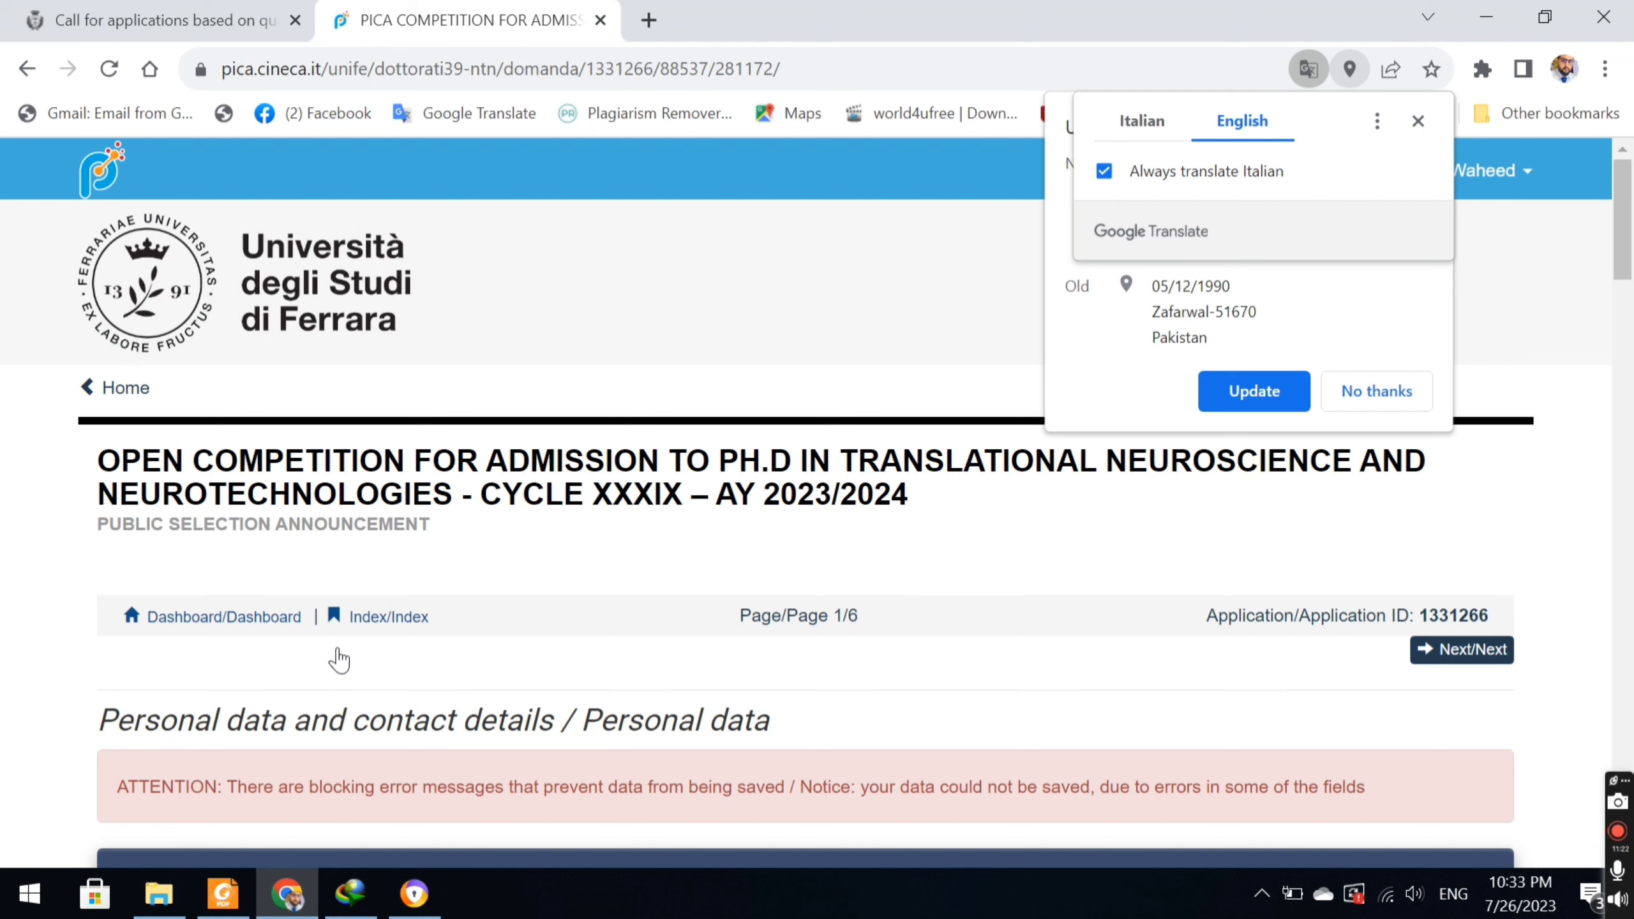
# Add a space after +92 in the landline number and save the personal data page.
pyautogui.click(1374, 394)
pyautogui.moveTo(1622, 212); pyautogui.dragTo(1631, 707)
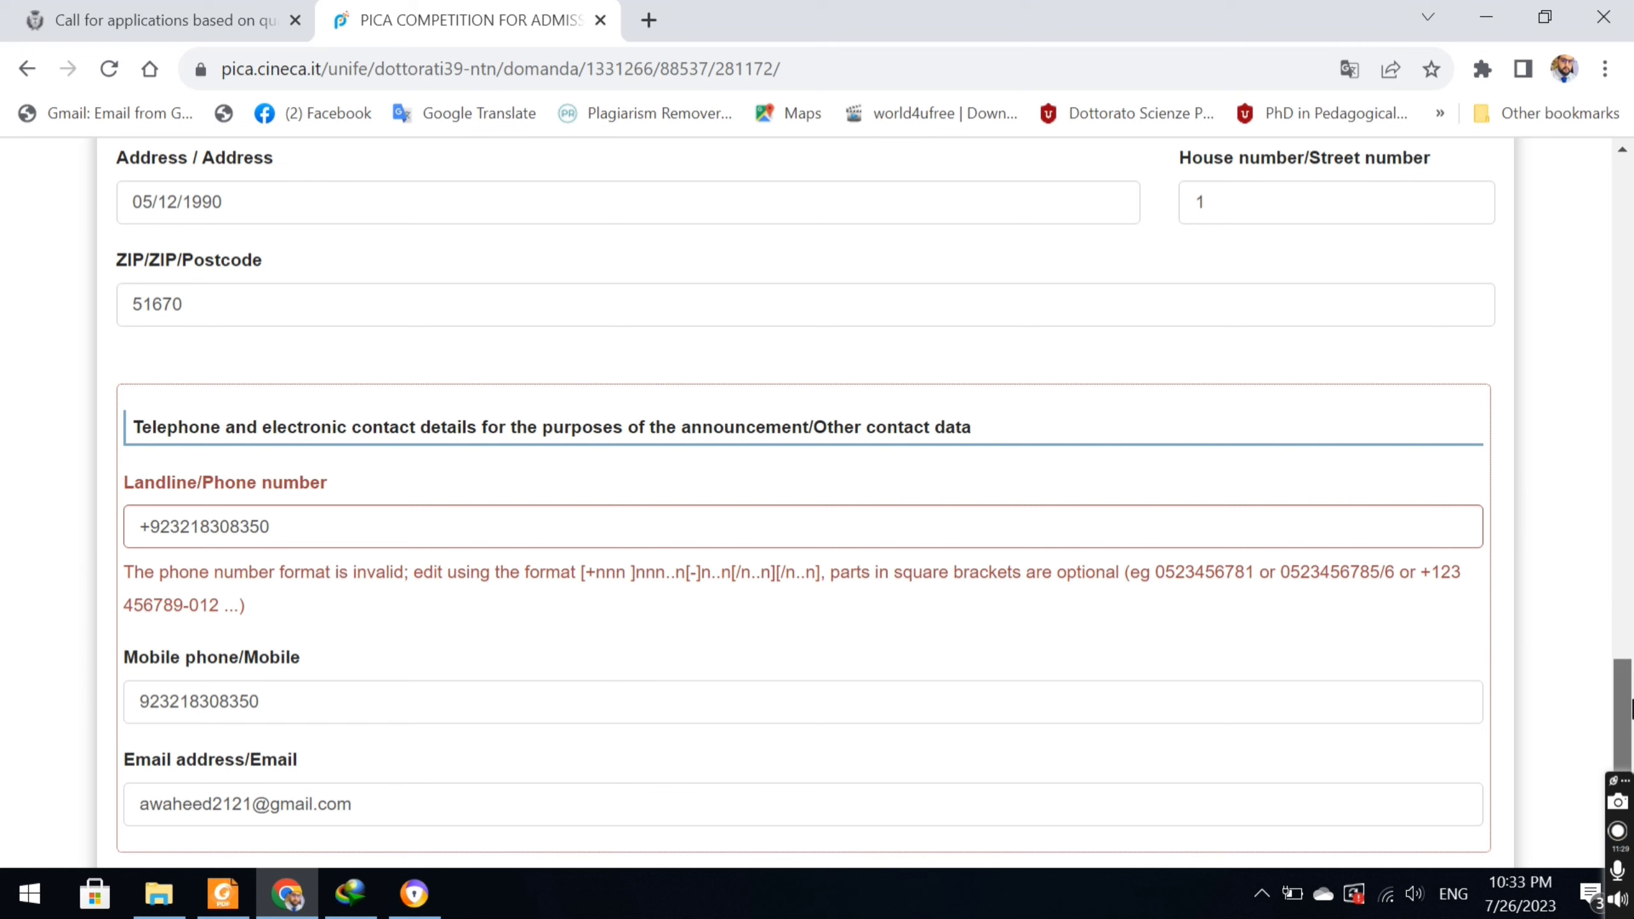
pyautogui.click(153, 526)
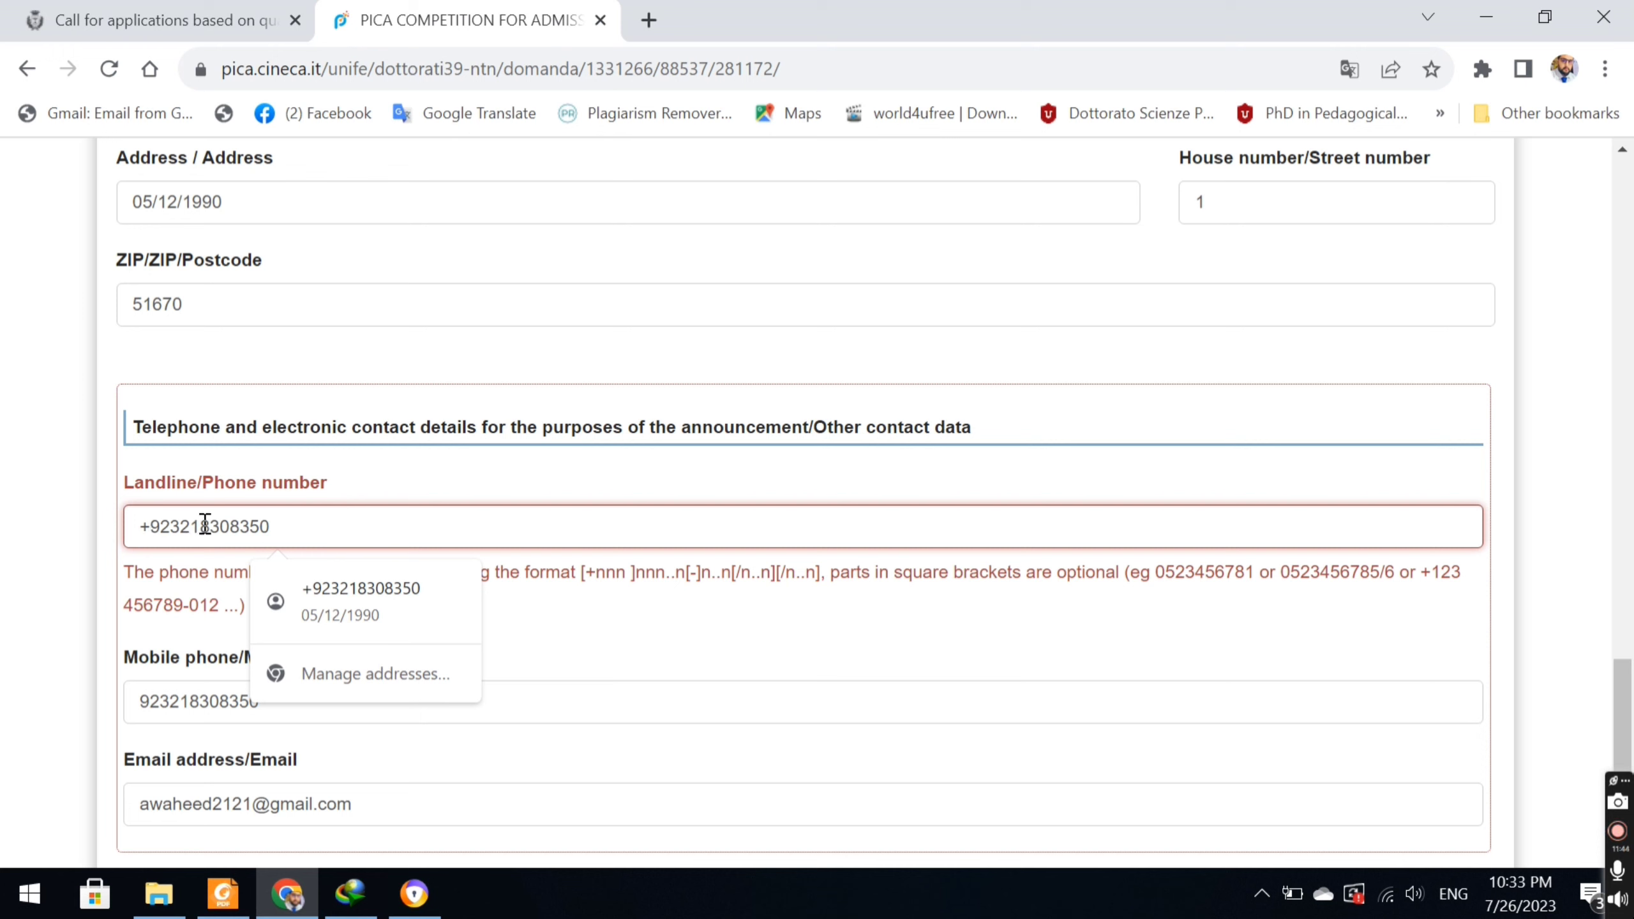
pyautogui.click(176, 527)
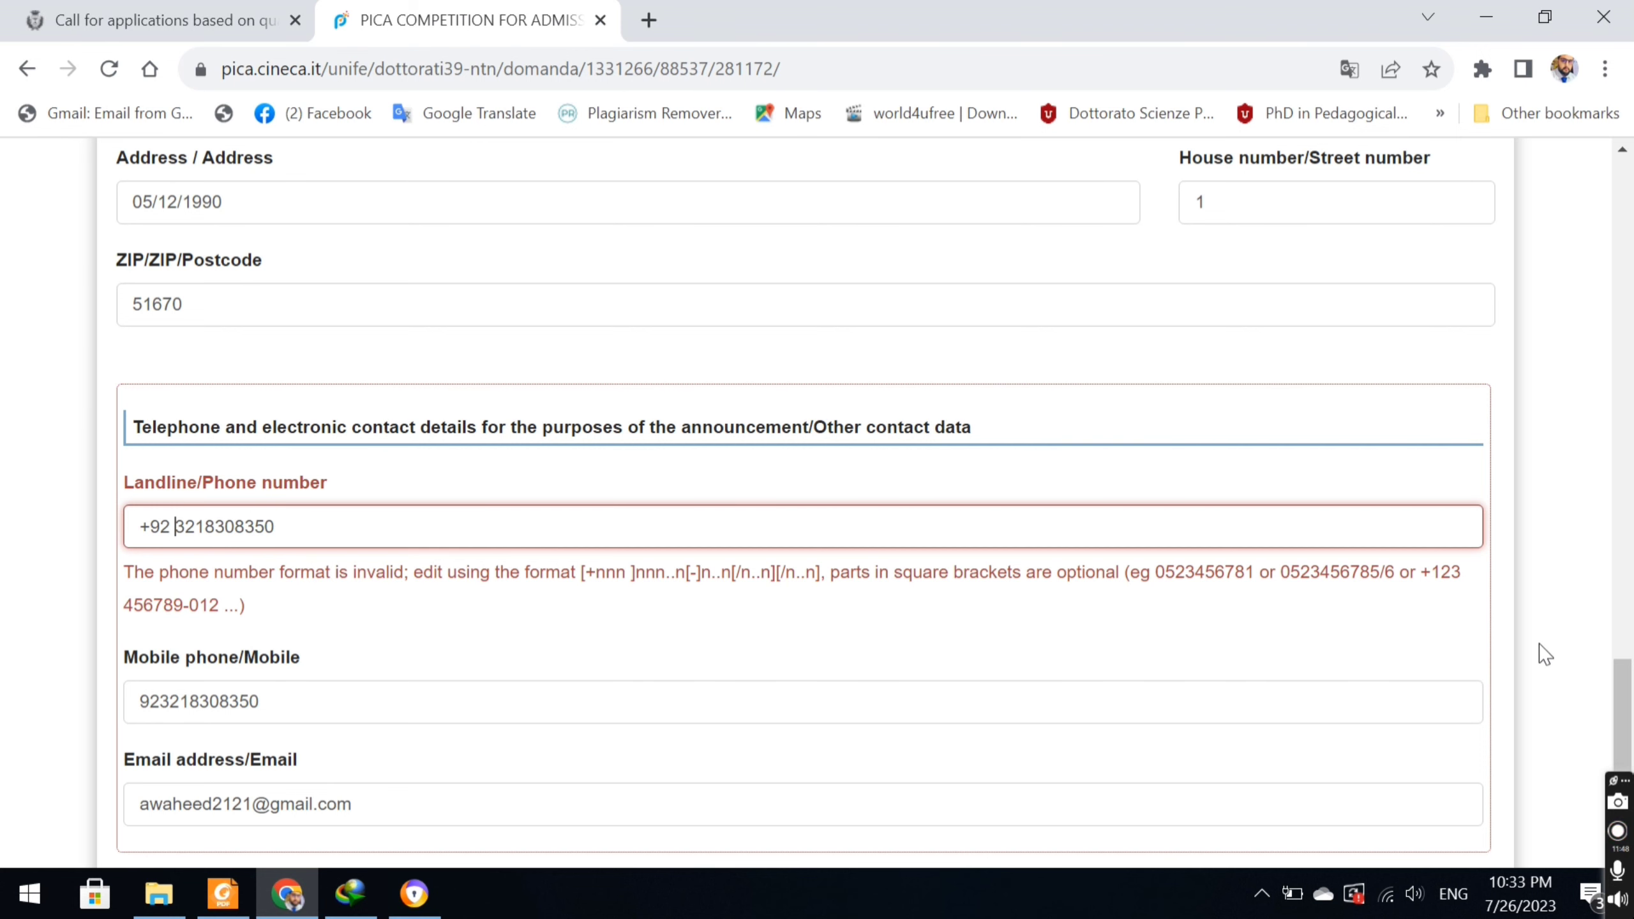
pyautogui.scroll(-5, 1623, 649)
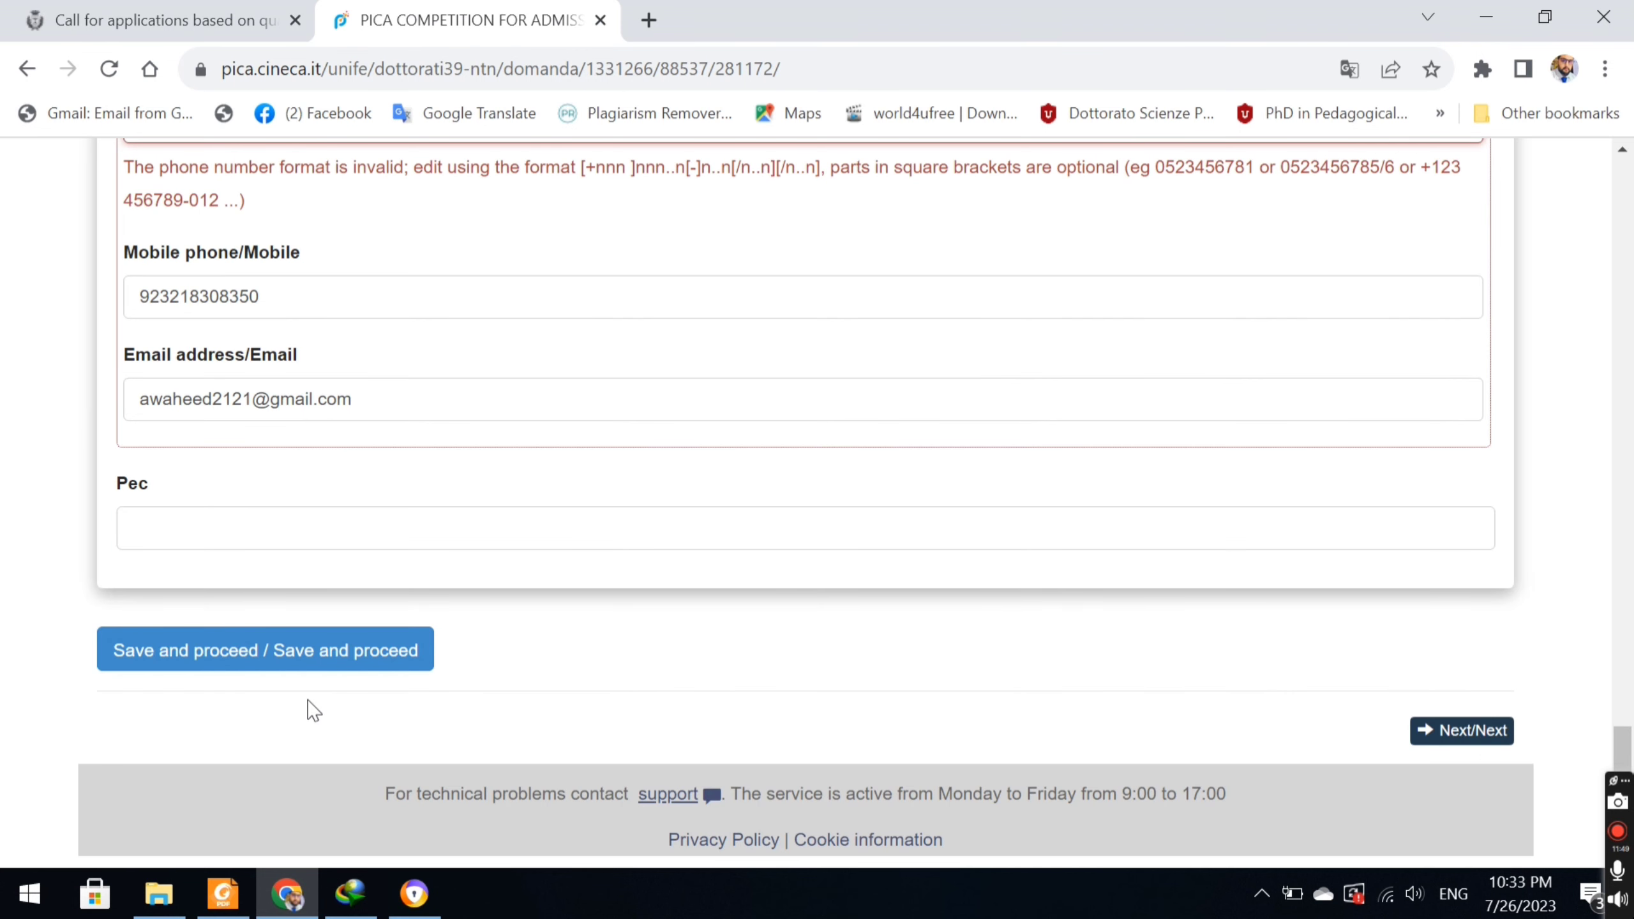
pyautogui.click(329, 659)
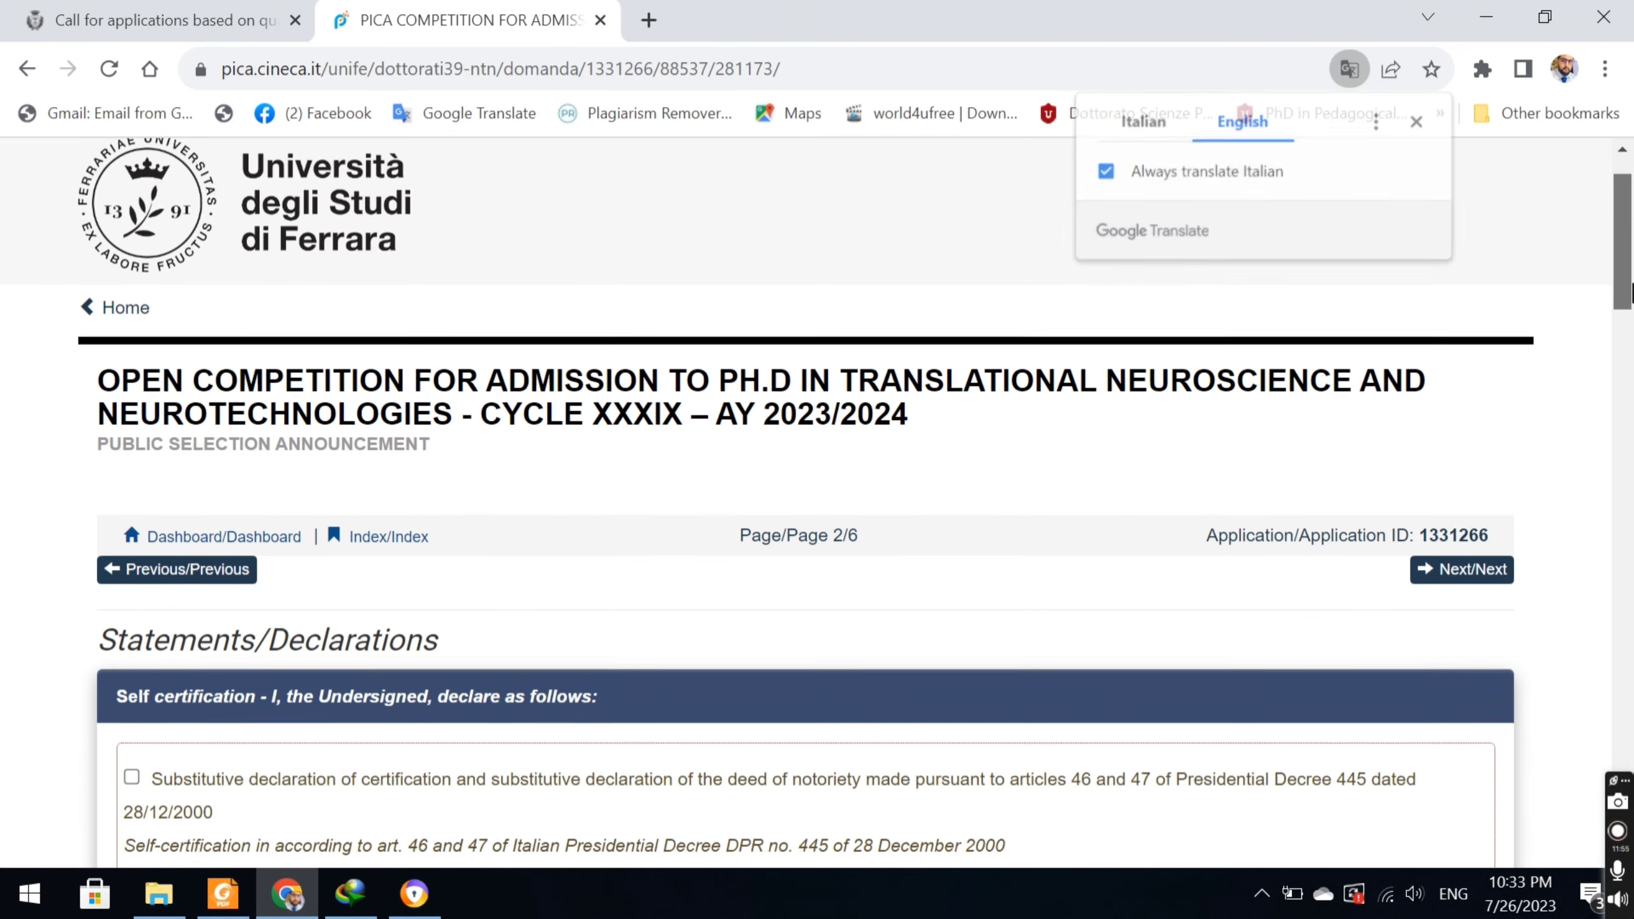
# Tick the self-certification declaration and choose Passport as the identity document type.
pyautogui.moveTo(1624, 274); pyautogui.dragTo(1630, 367)
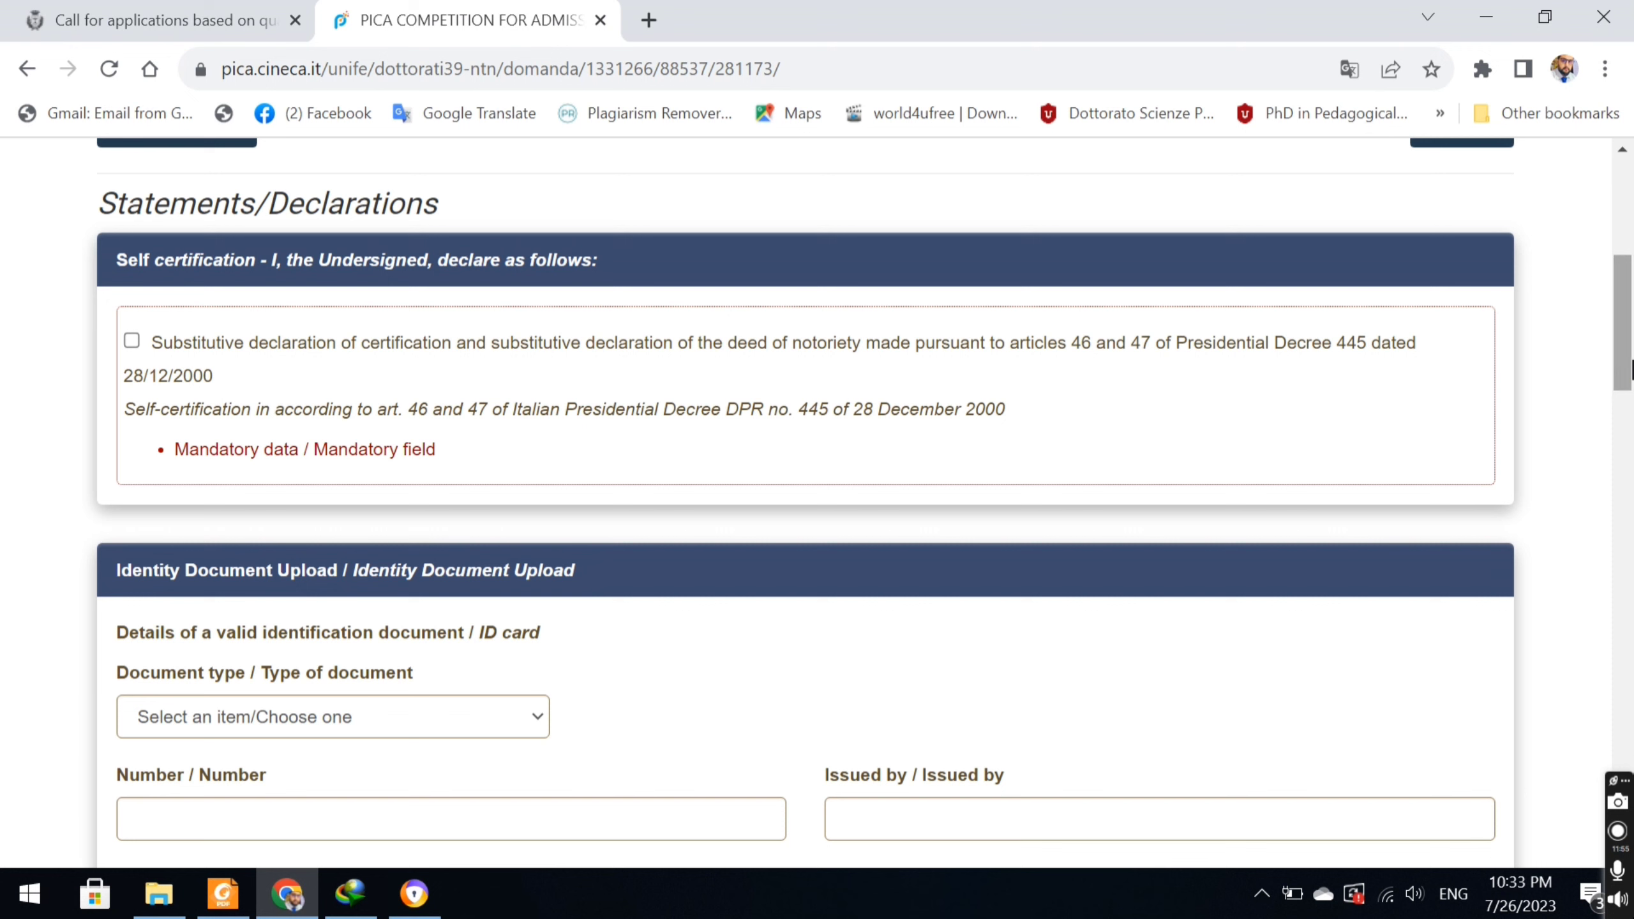
pyautogui.click(133, 340)
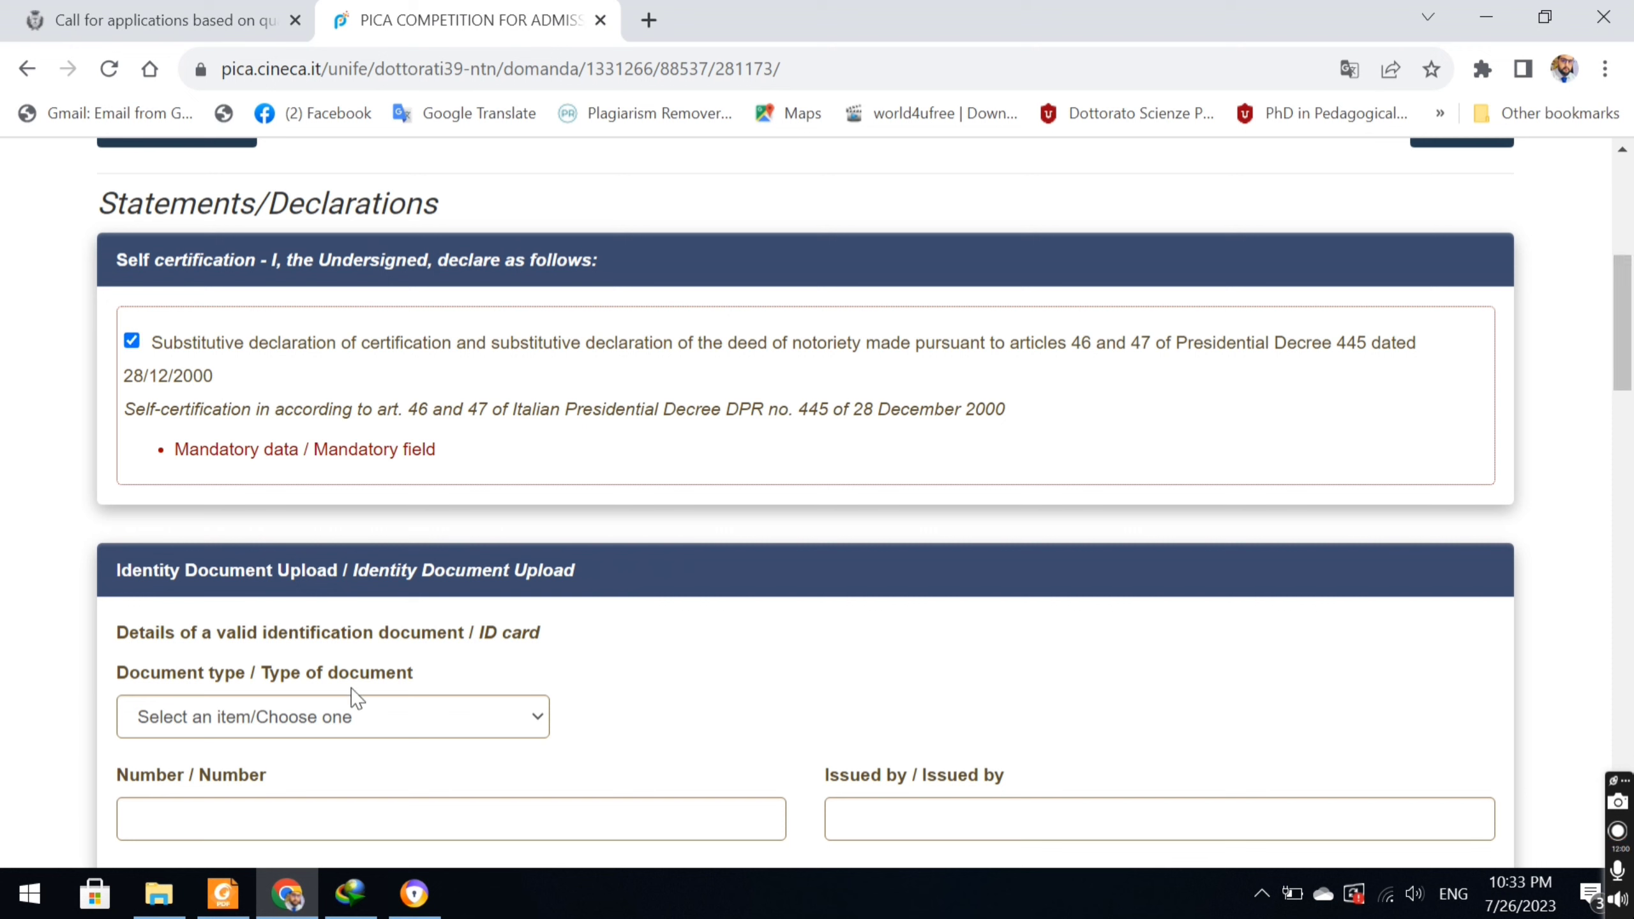
pyautogui.moveTo(1623, 322); pyautogui.dragTo(1623, 376)
pyautogui.click(432, 438)
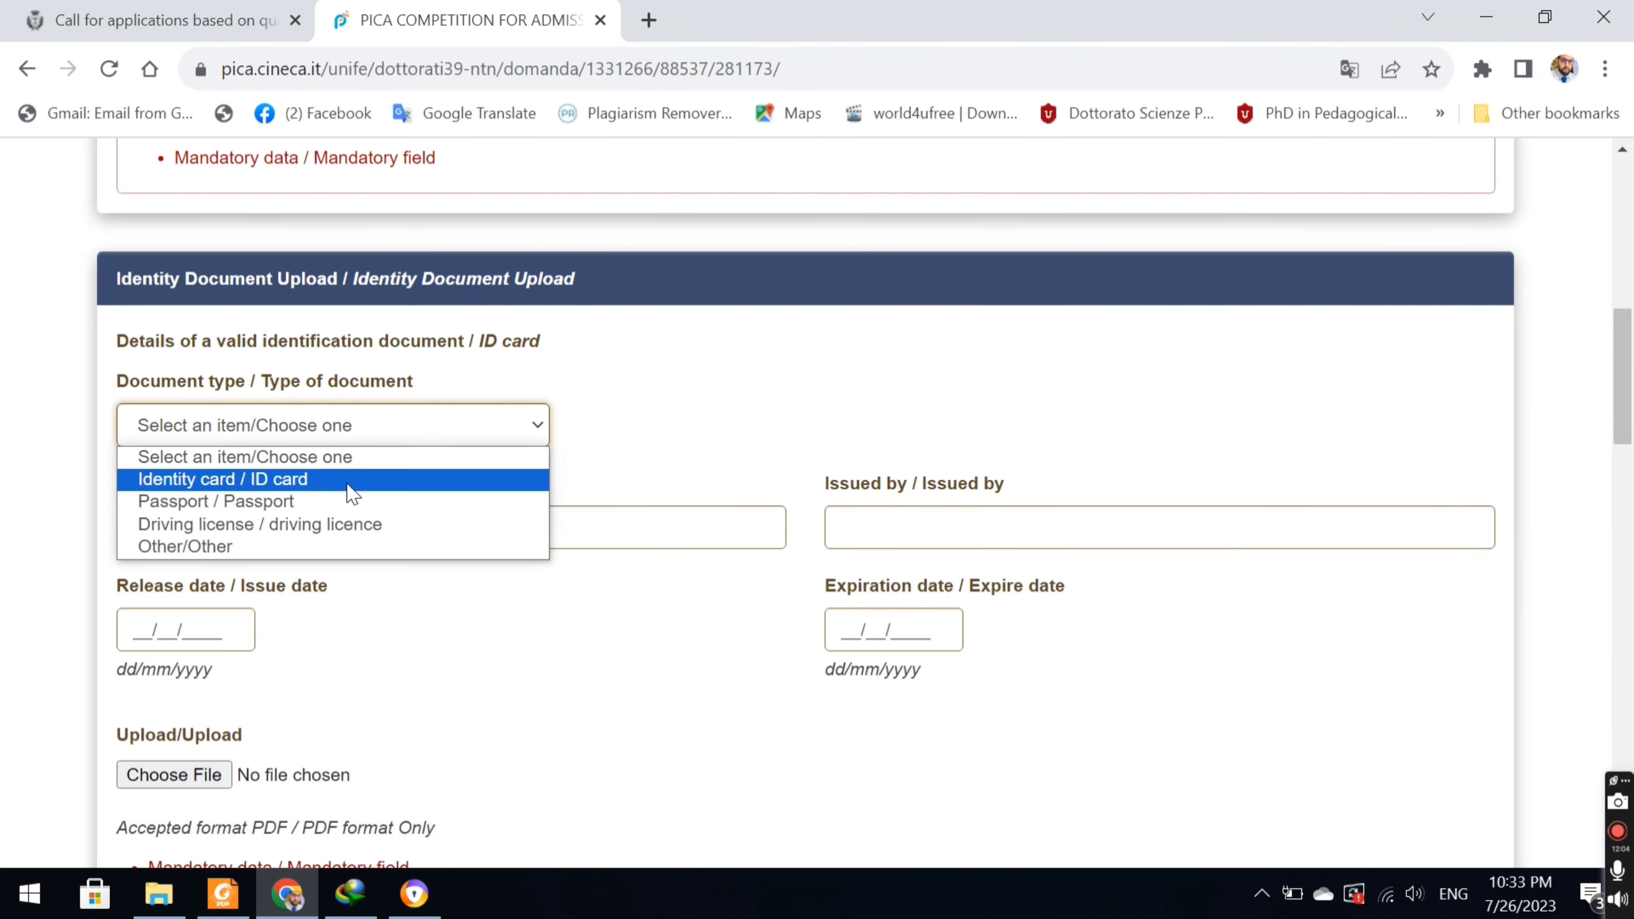
pyautogui.click(334, 504)
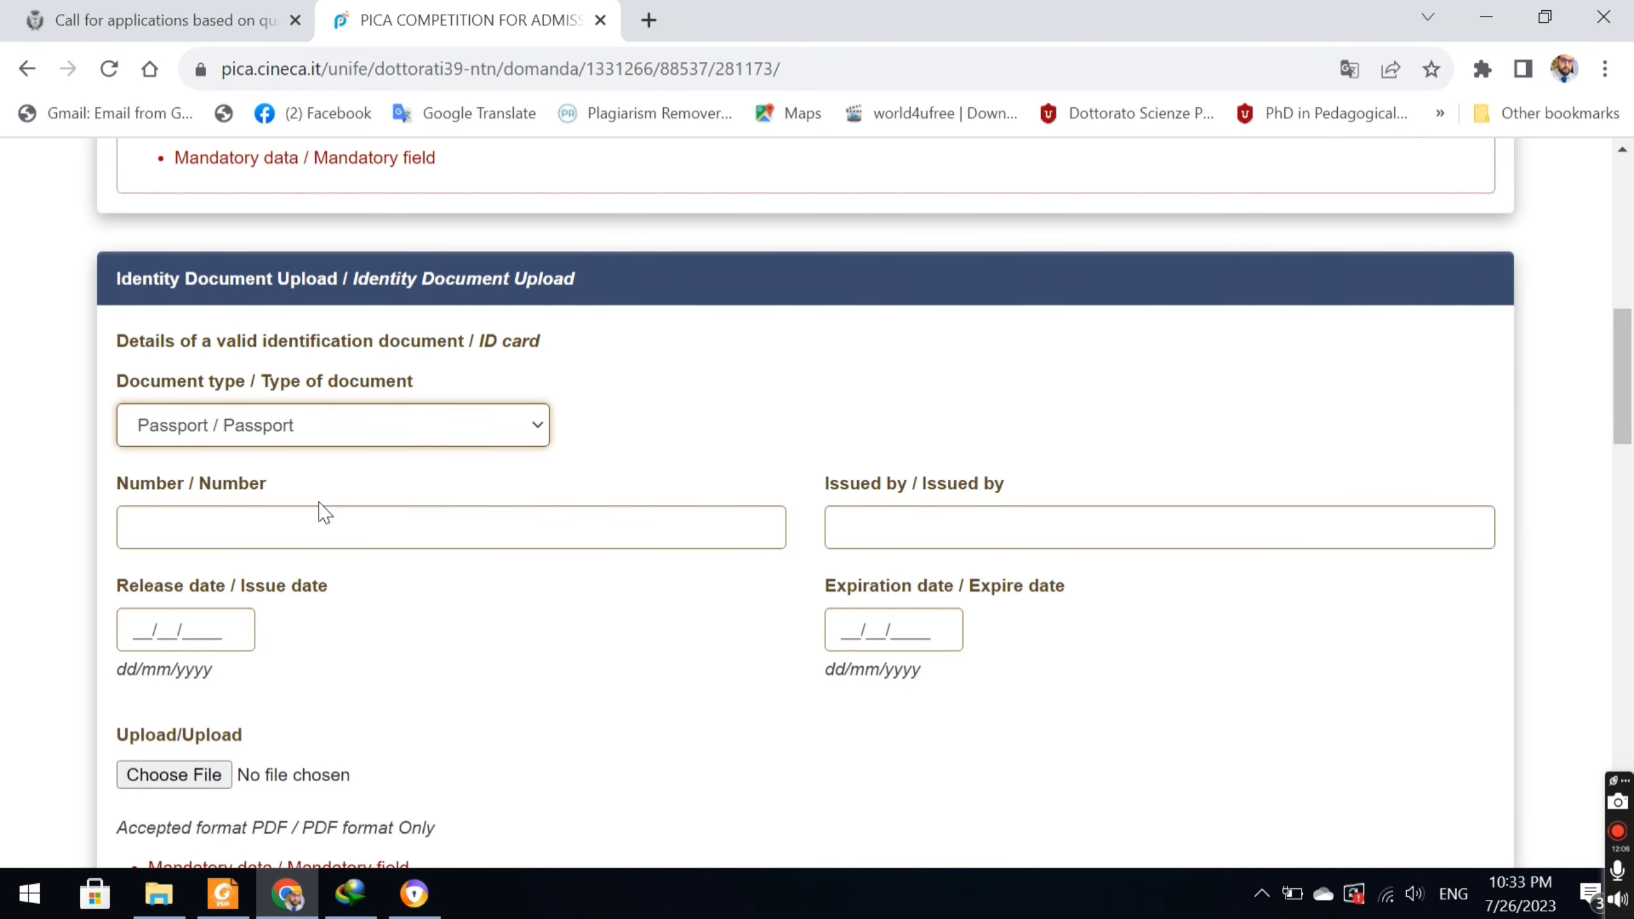
# Enter the passport number and 'government of Pakistan' as the issuing authority.
pyautogui.click(244, 534)
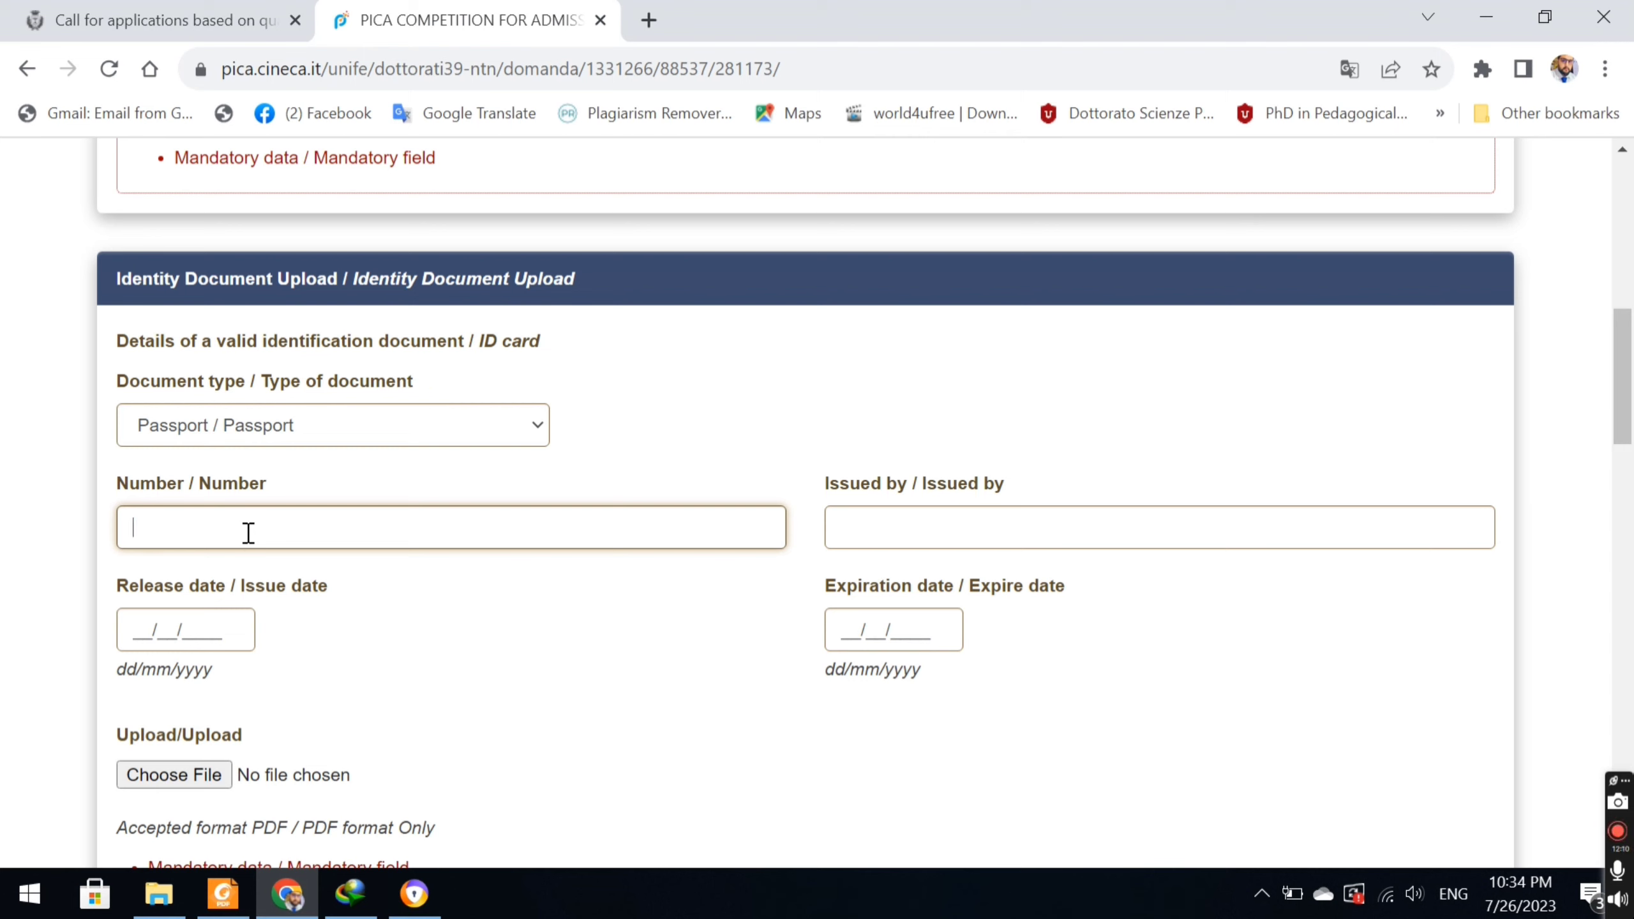
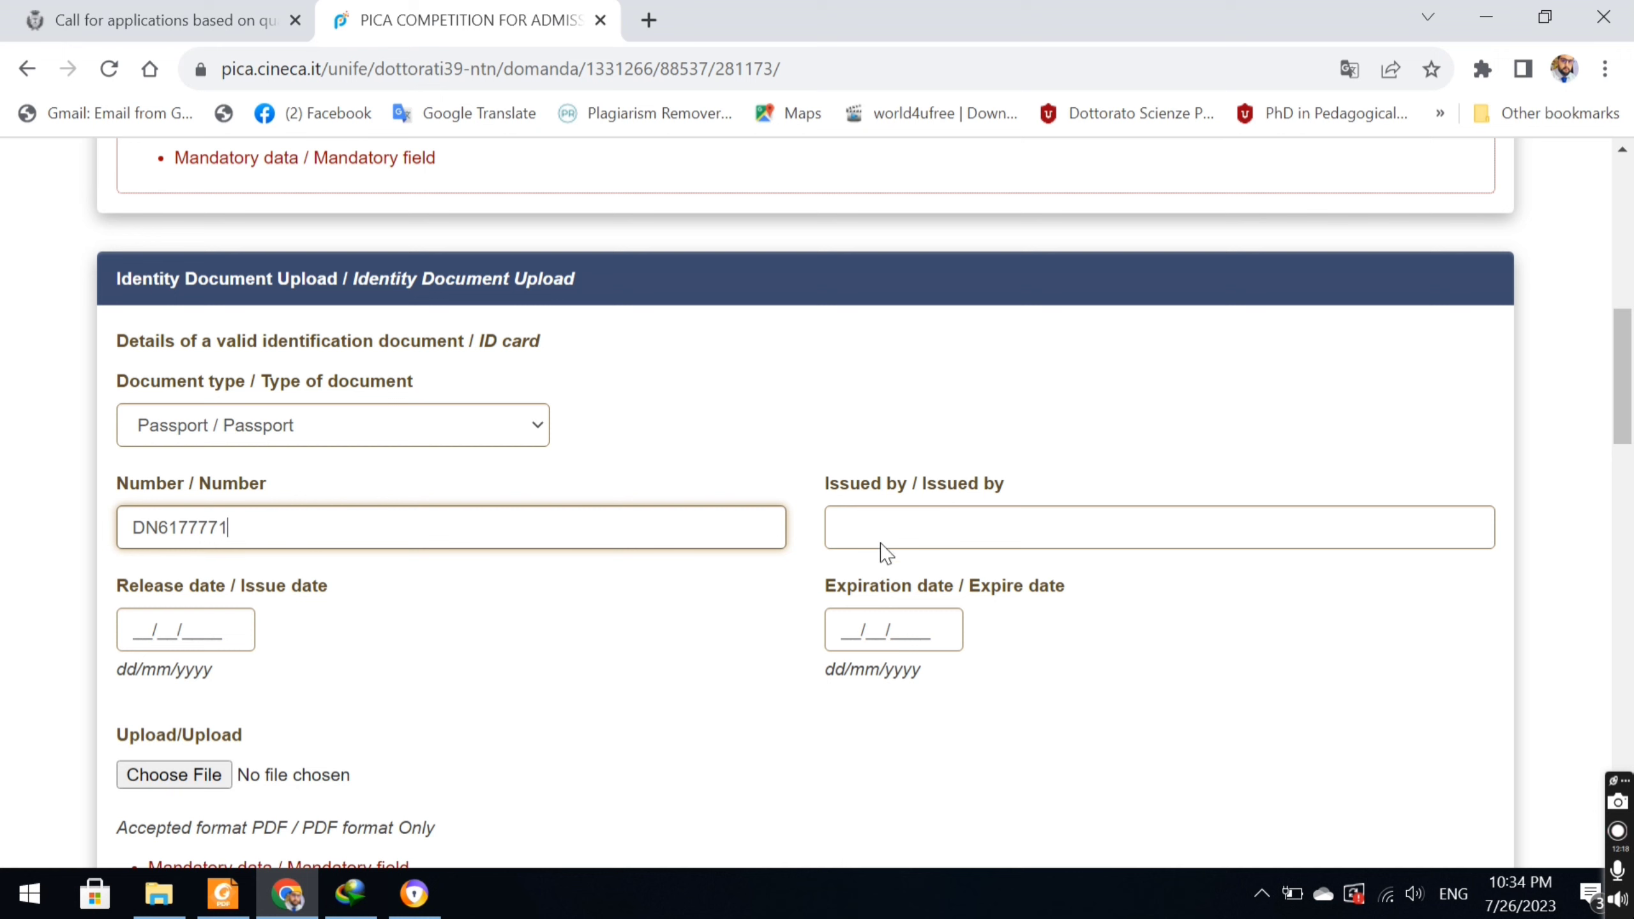
pyautogui.click(949, 530)
pyautogui.write('go')
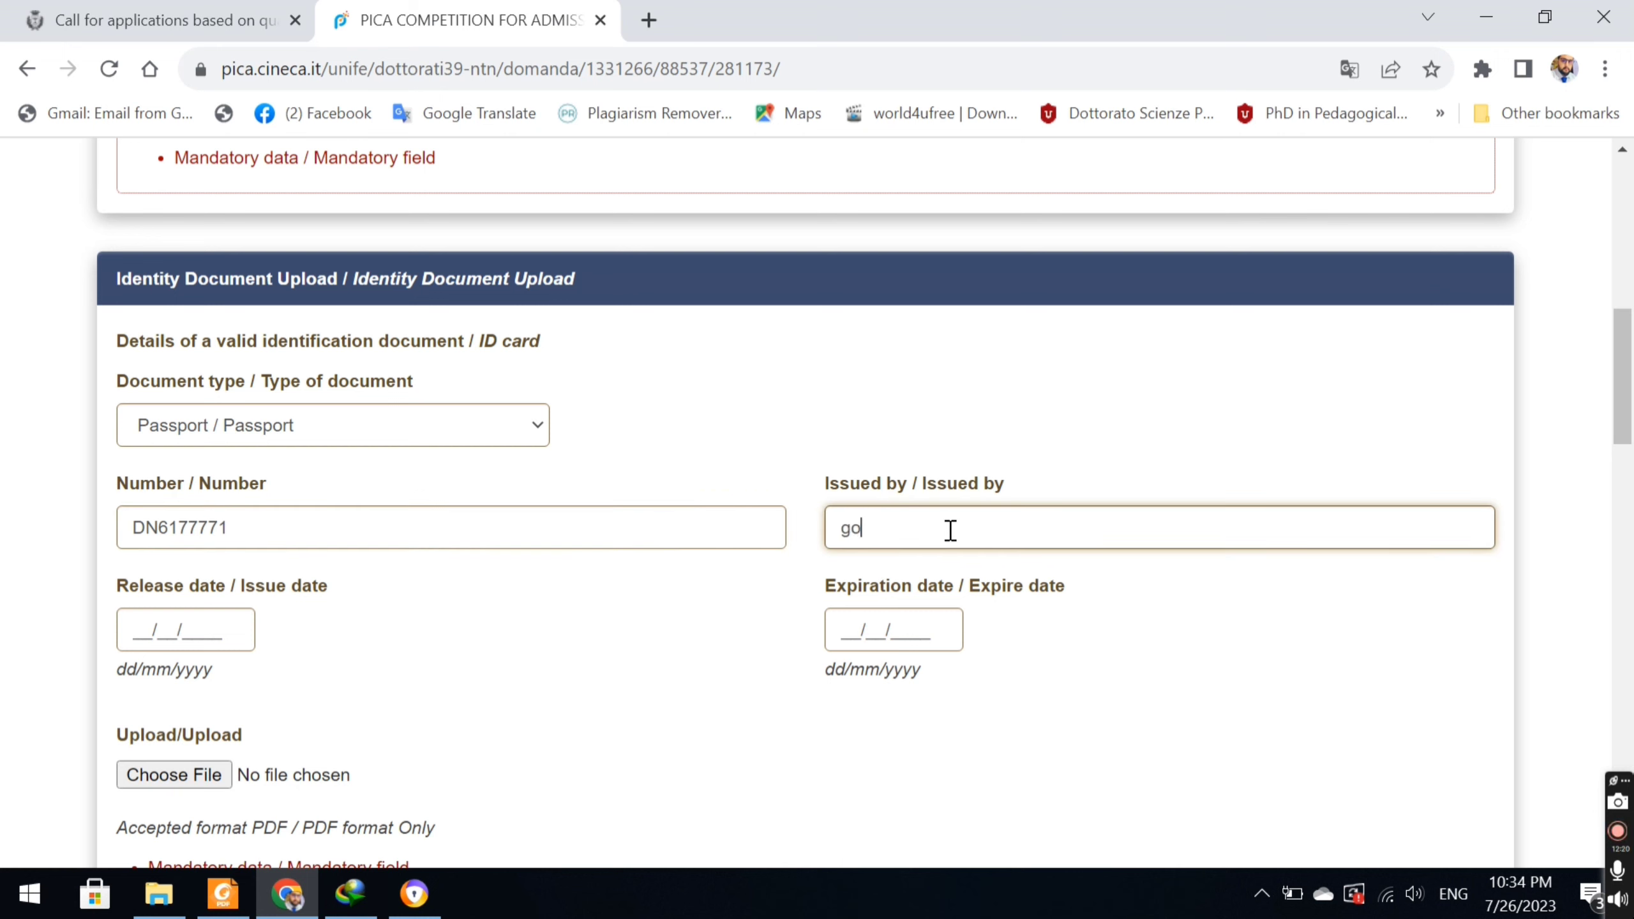
pyautogui.write('vernment of Pakis')
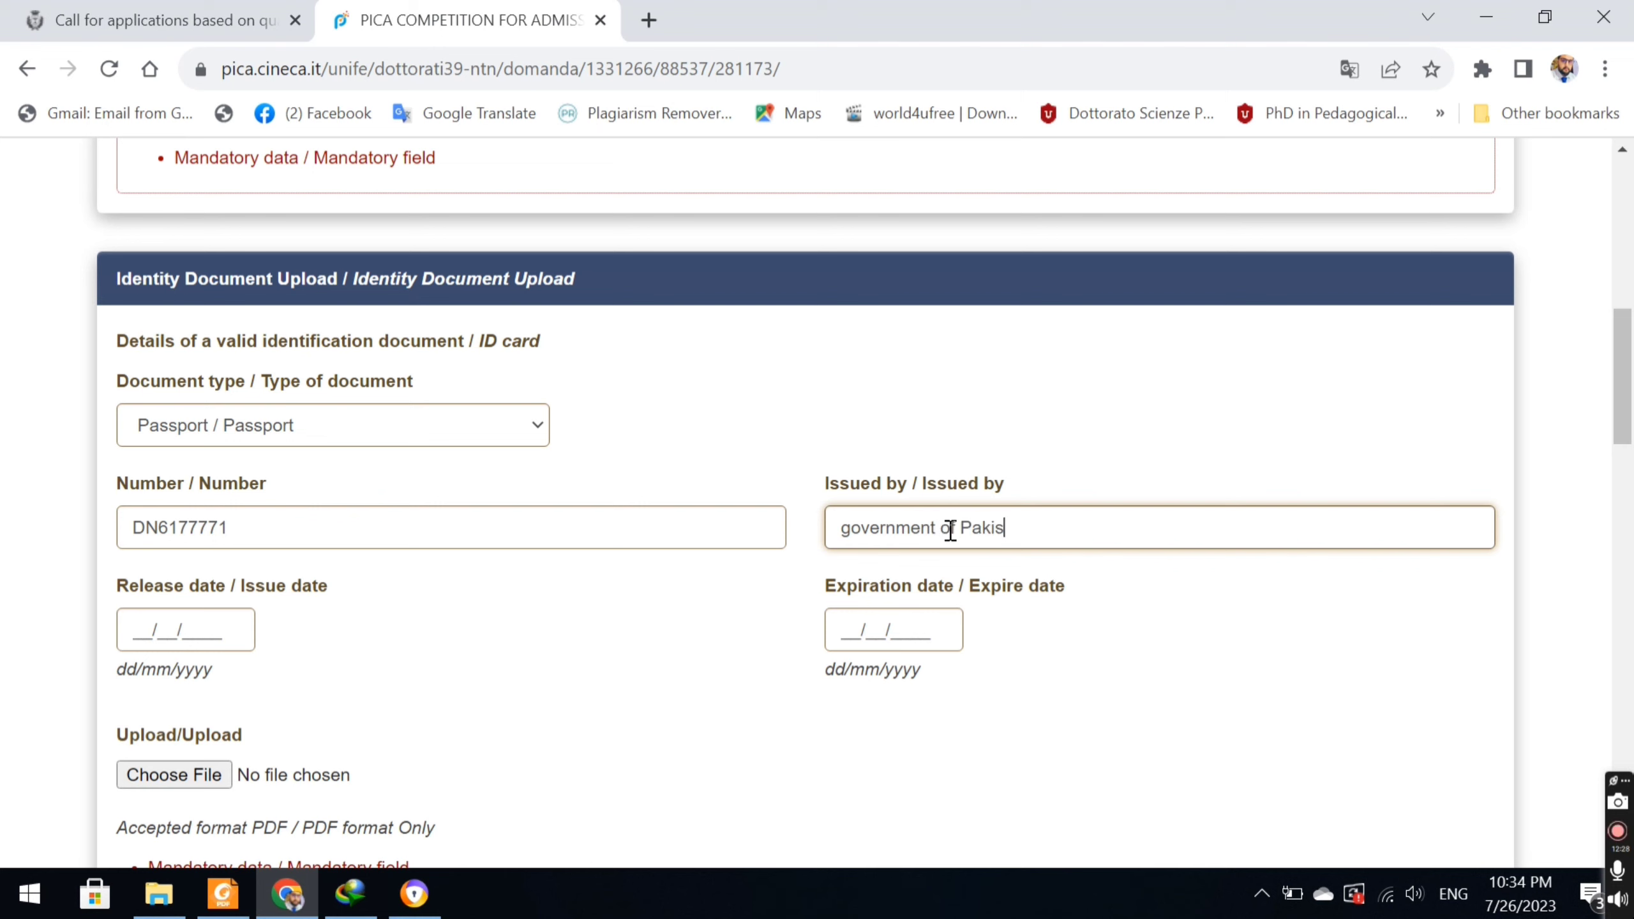
pyautogui.write('tan')
# Enter passport issue date 10/10/2019 and expiration date 10/10/2024.
pyautogui.click(138, 636)
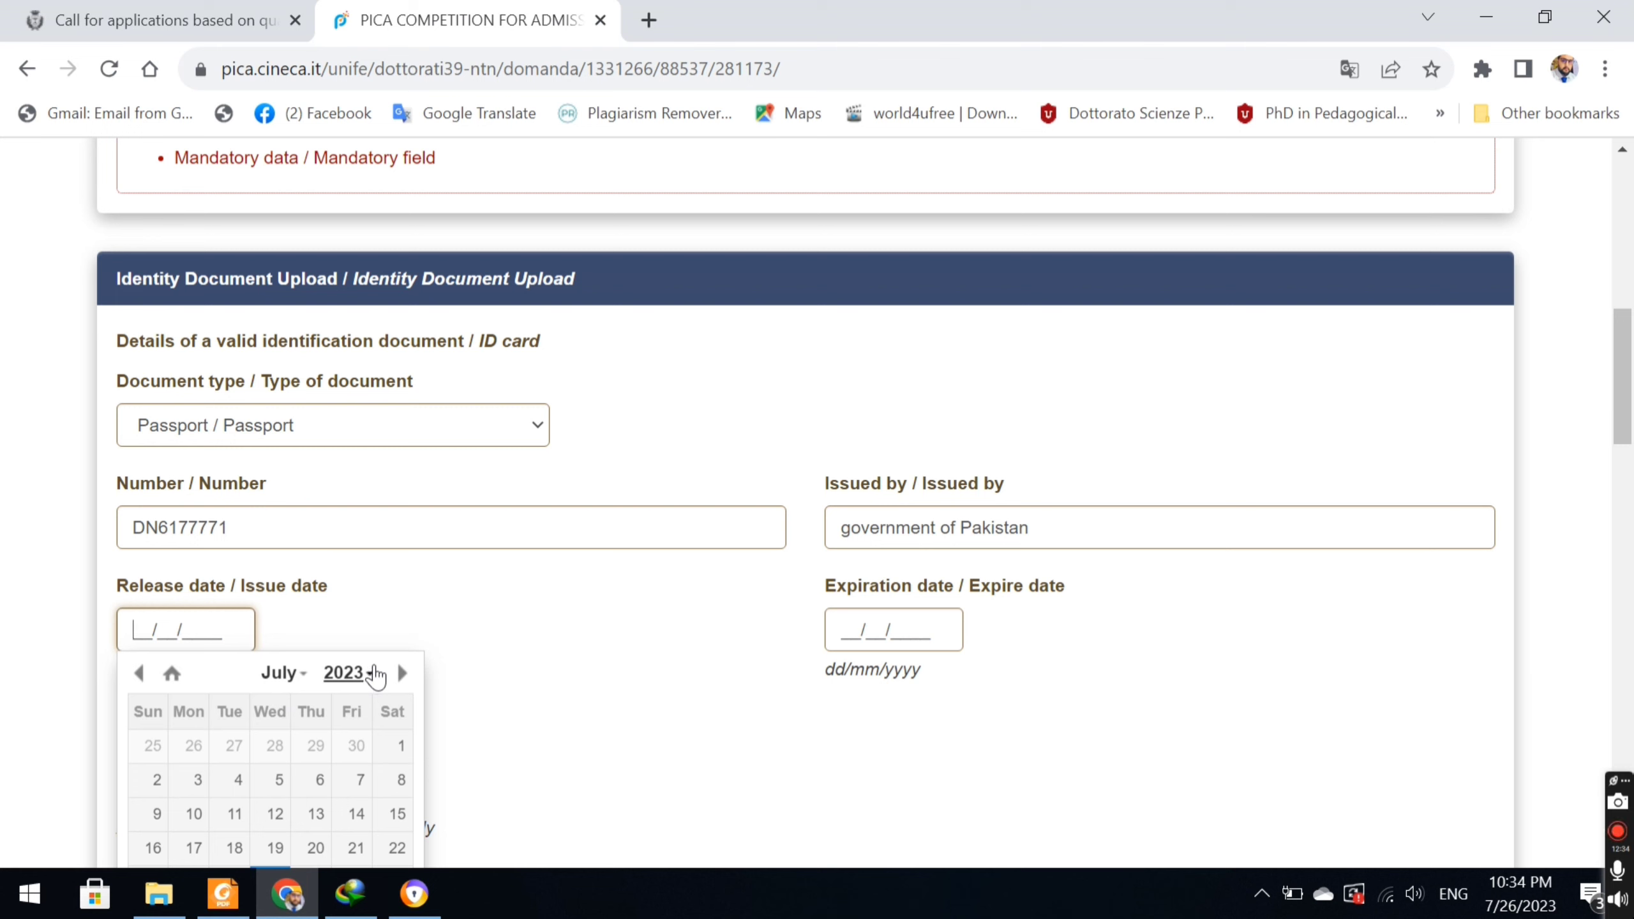
pyautogui.click(373, 673)
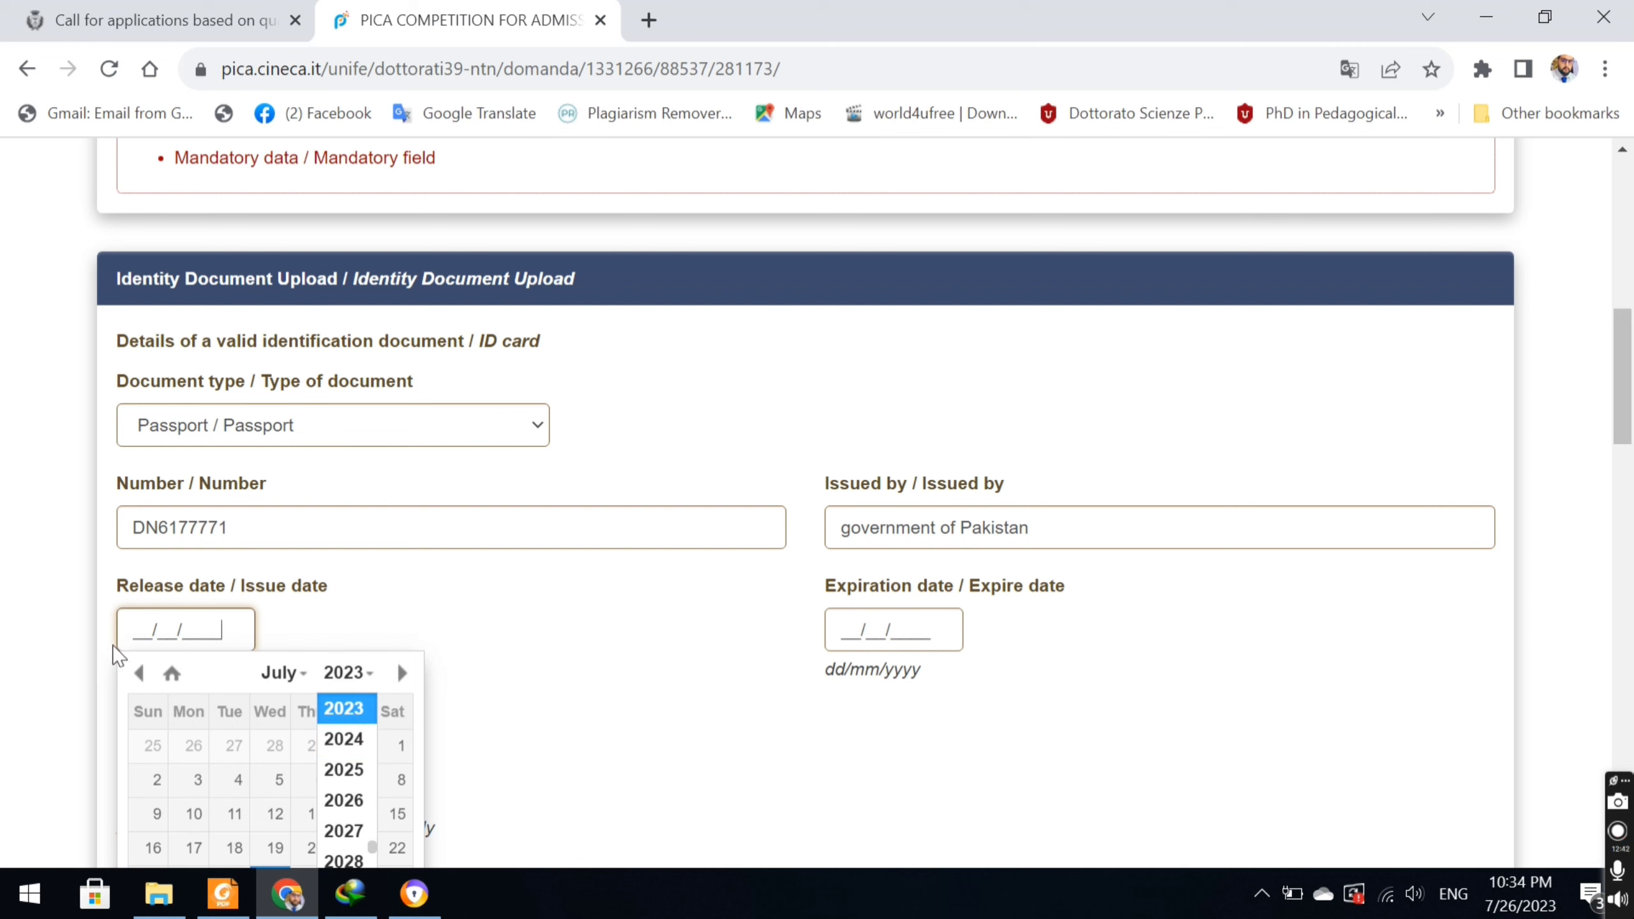
pyautogui.click(132, 628)
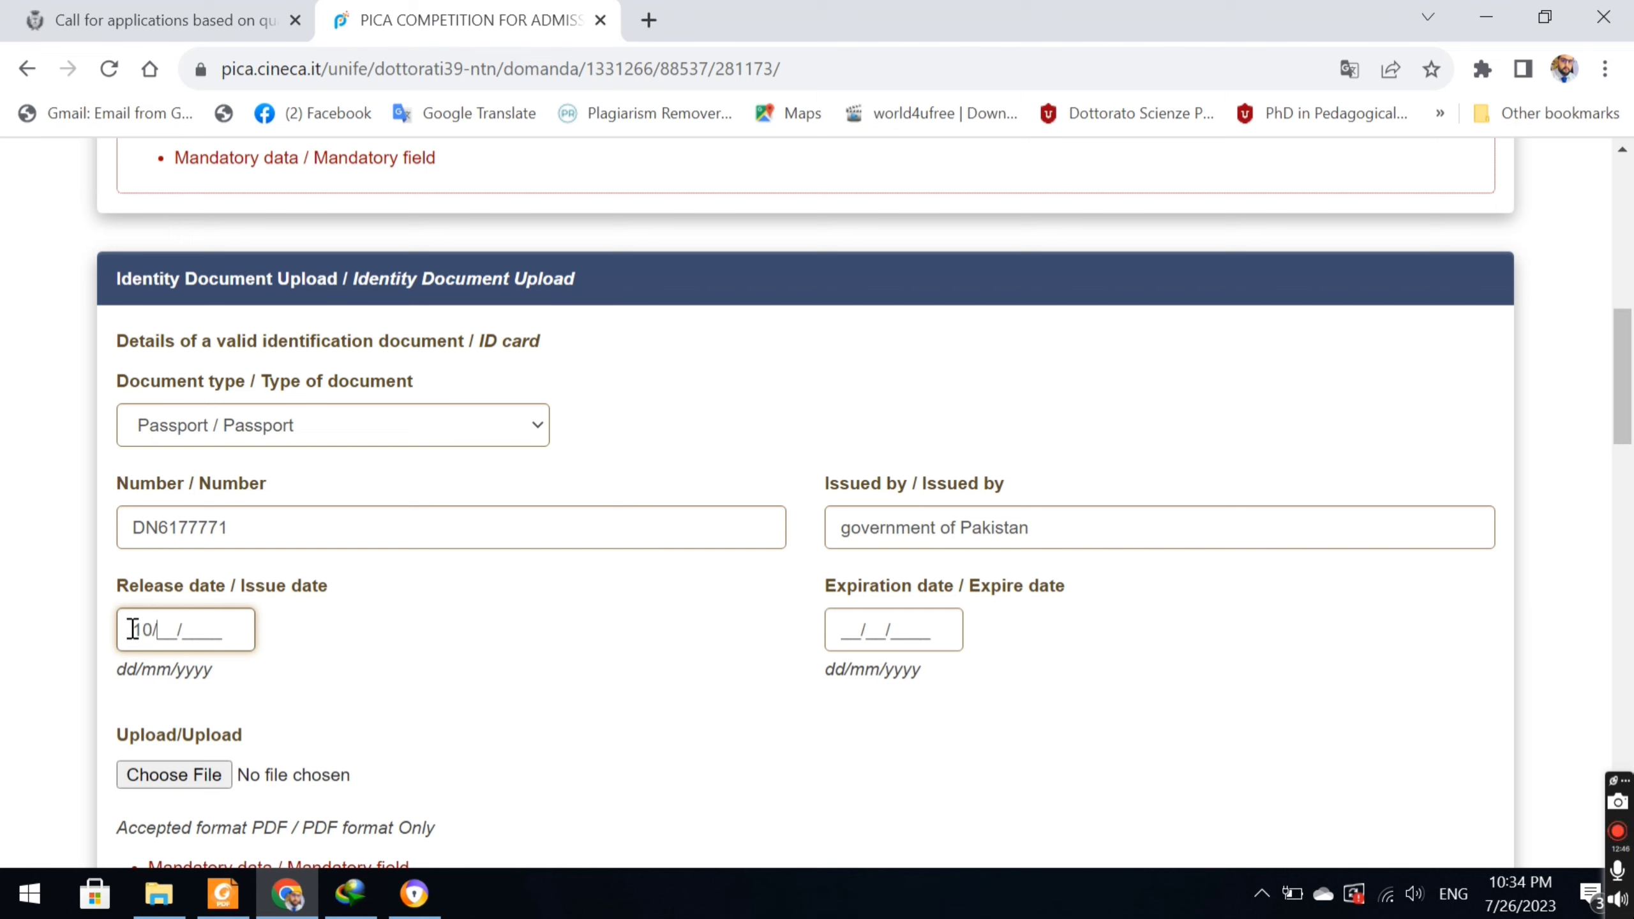
pyautogui.write('10/10/2019')
pyautogui.click(844, 628)
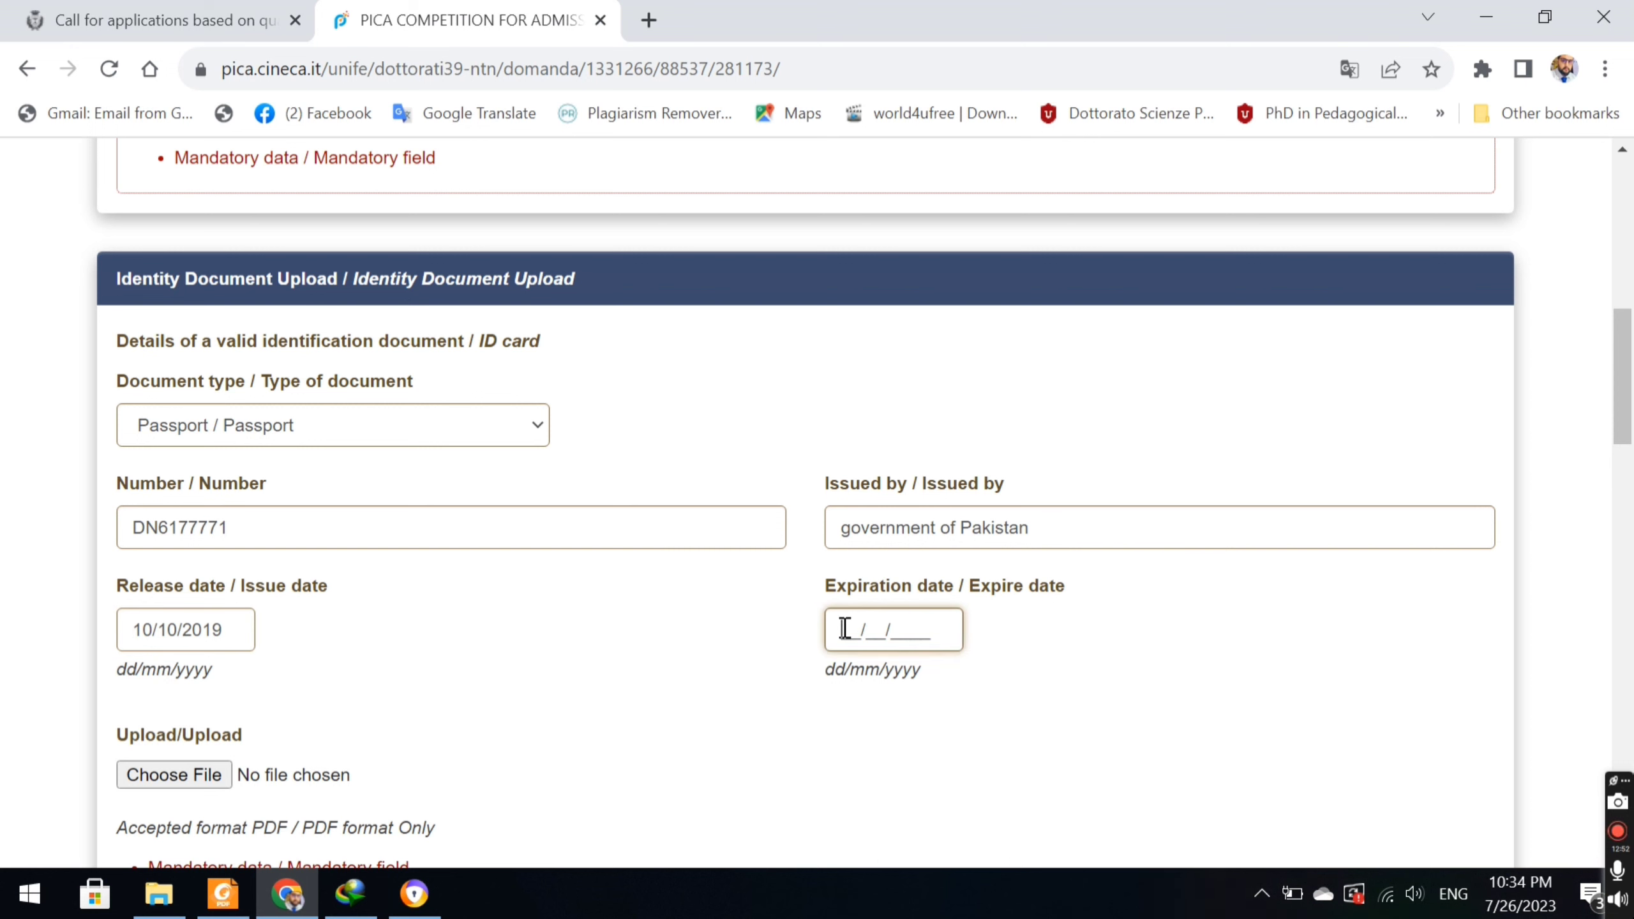
pyautogui.write('10/1')
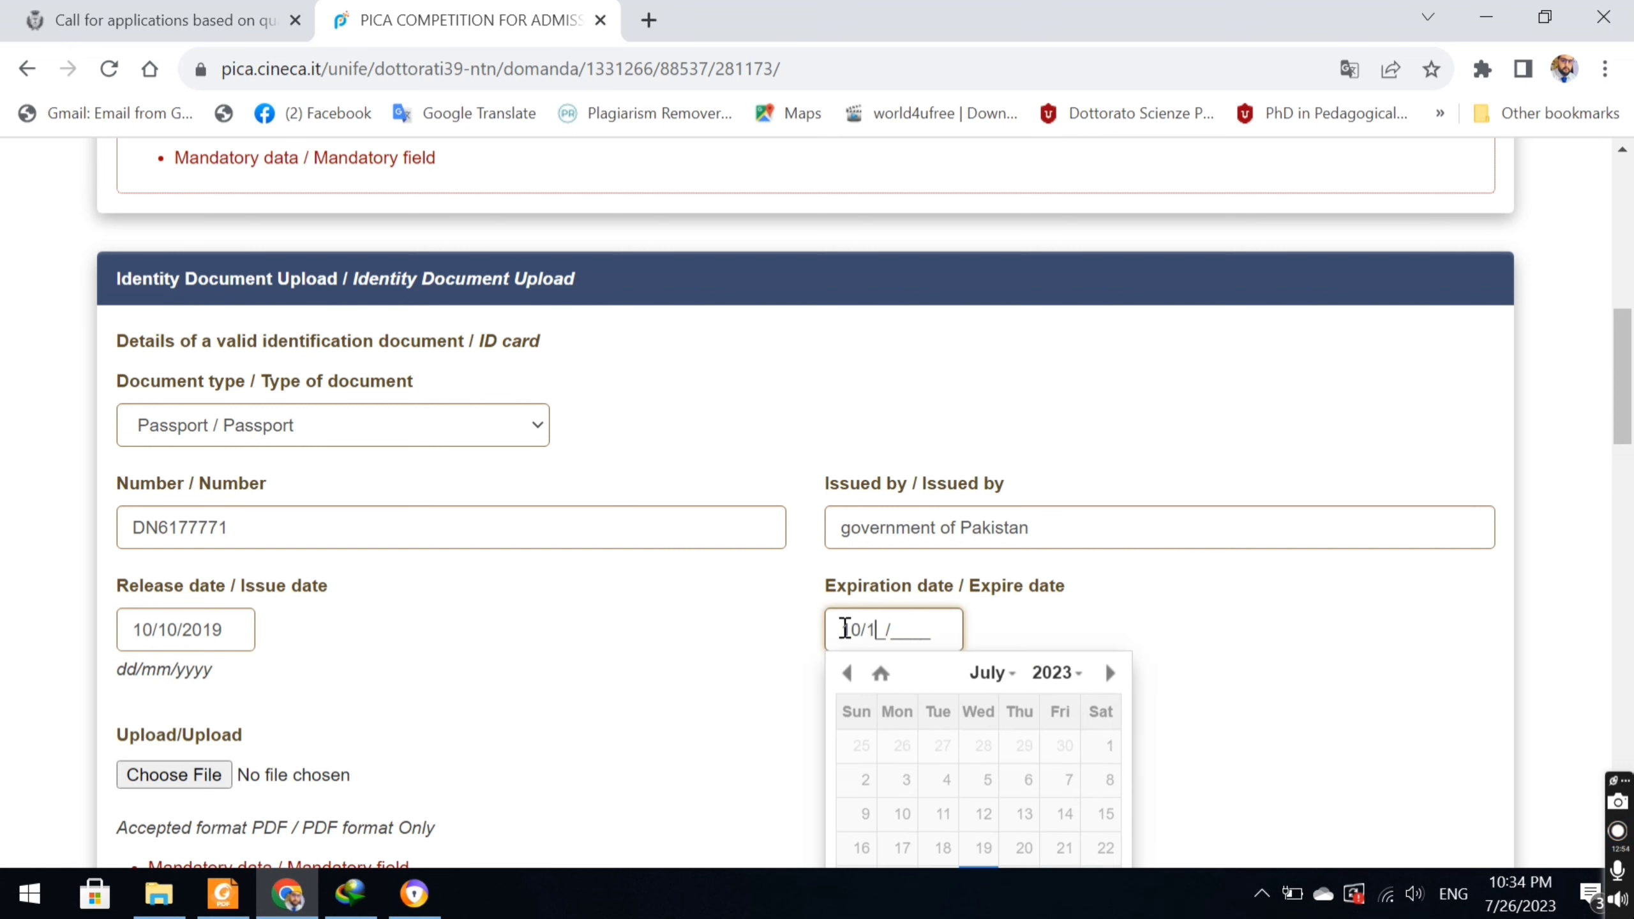
pyautogui.write('0/2024')
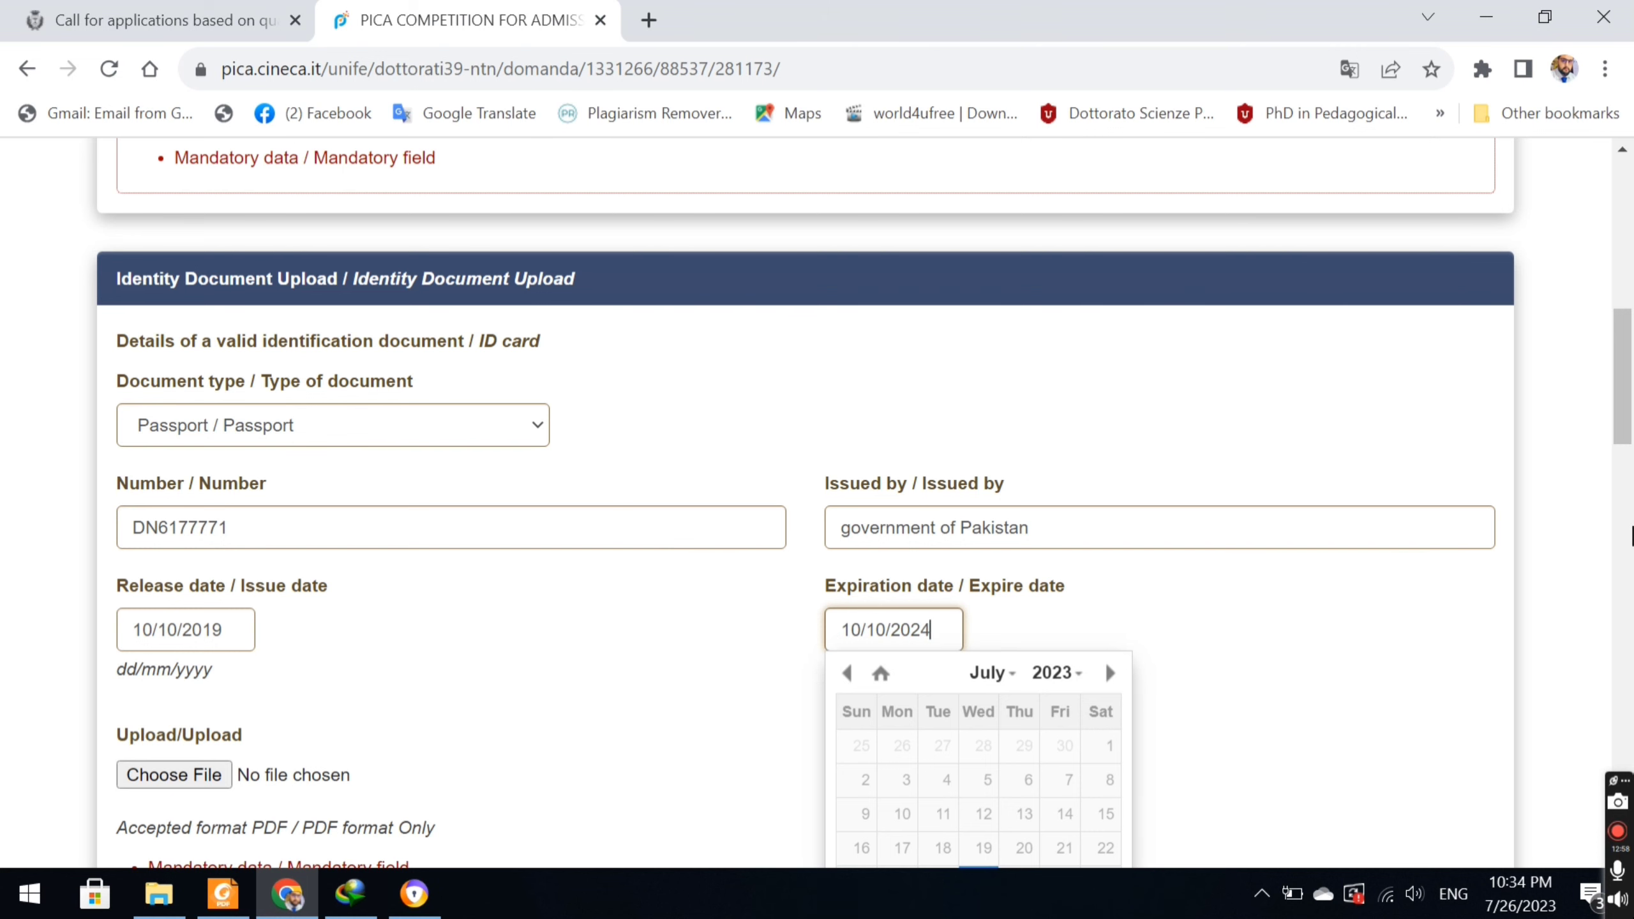
pyautogui.moveTo(1630, 418); pyautogui.dragTo(1630, 494)
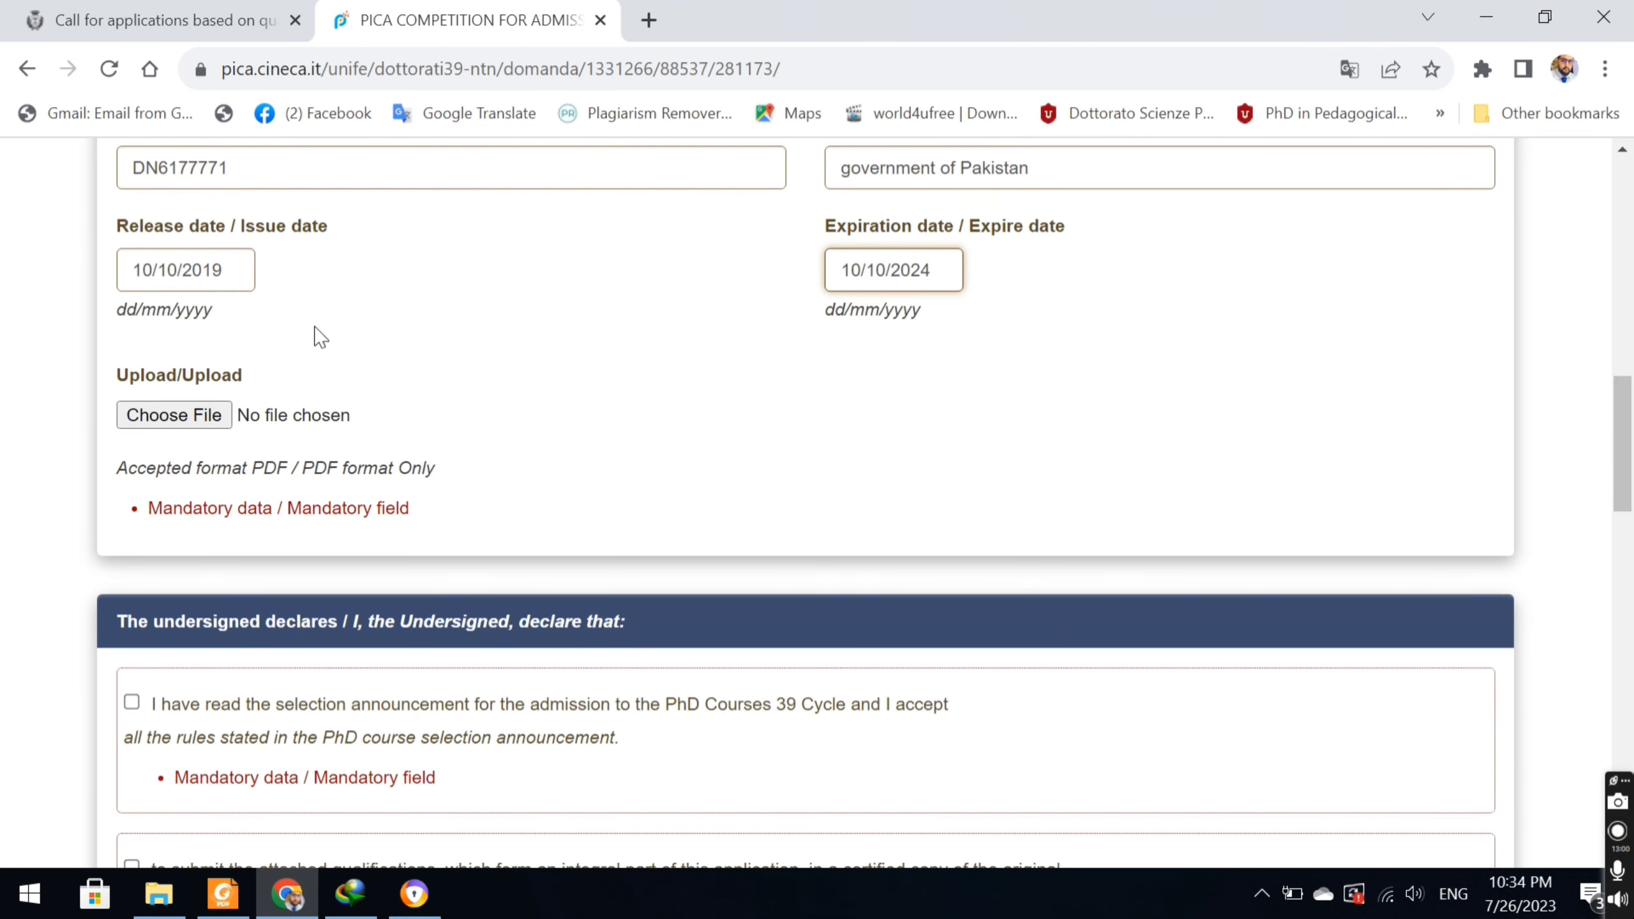
# Upload Passport.pdf as the identity document file.
pyautogui.click(175, 417)
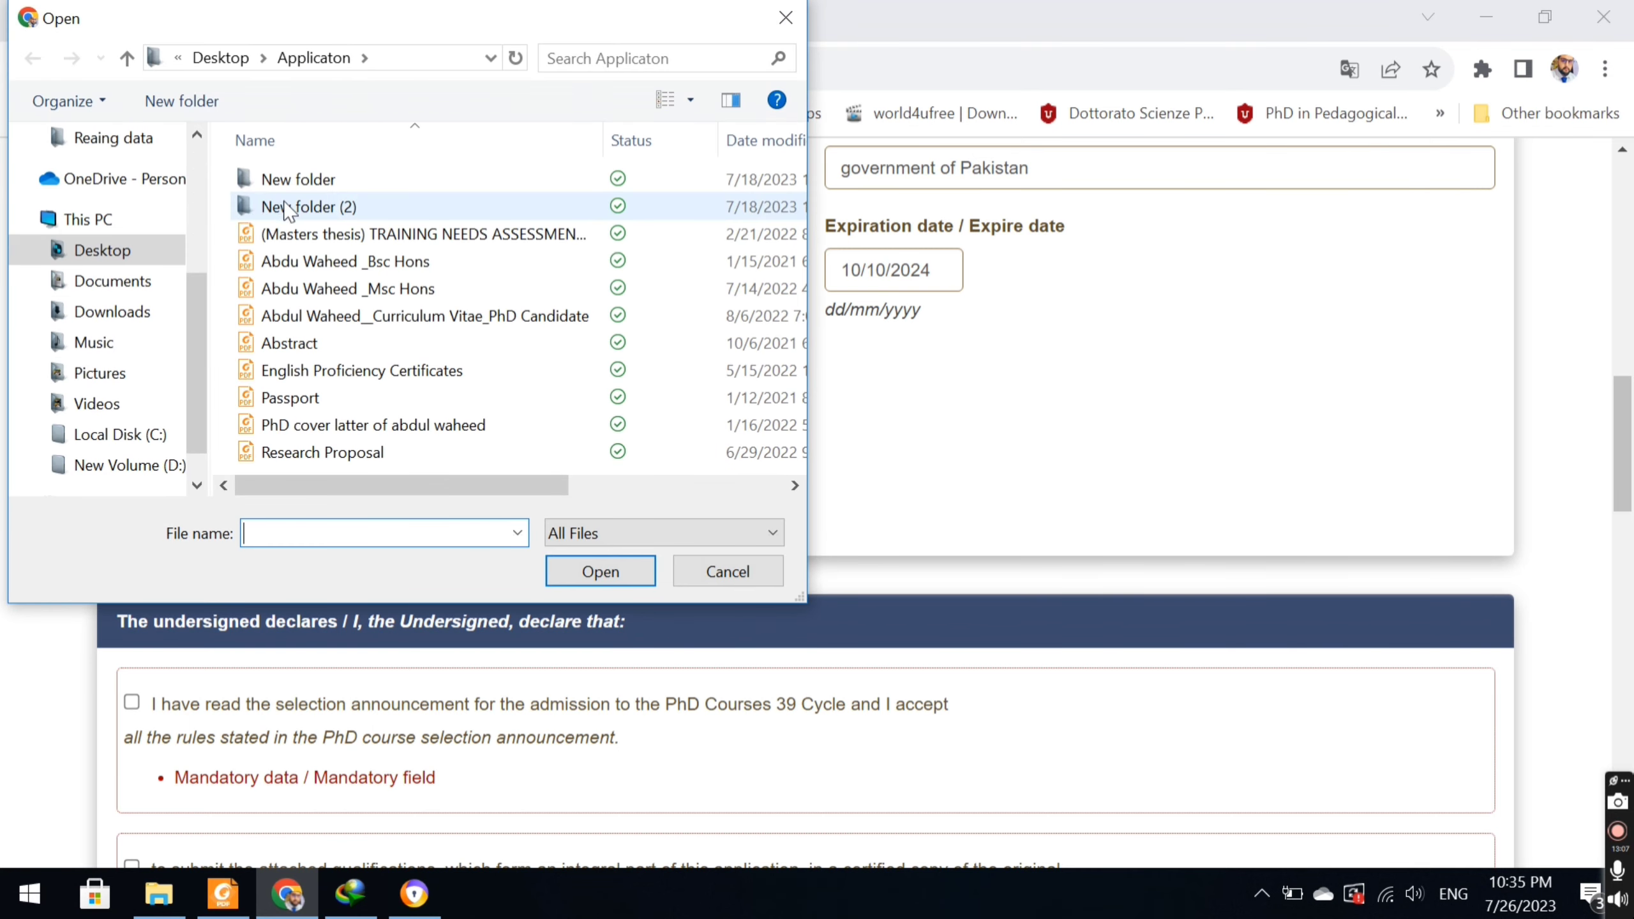
pyautogui.doubleClick(307, 399)
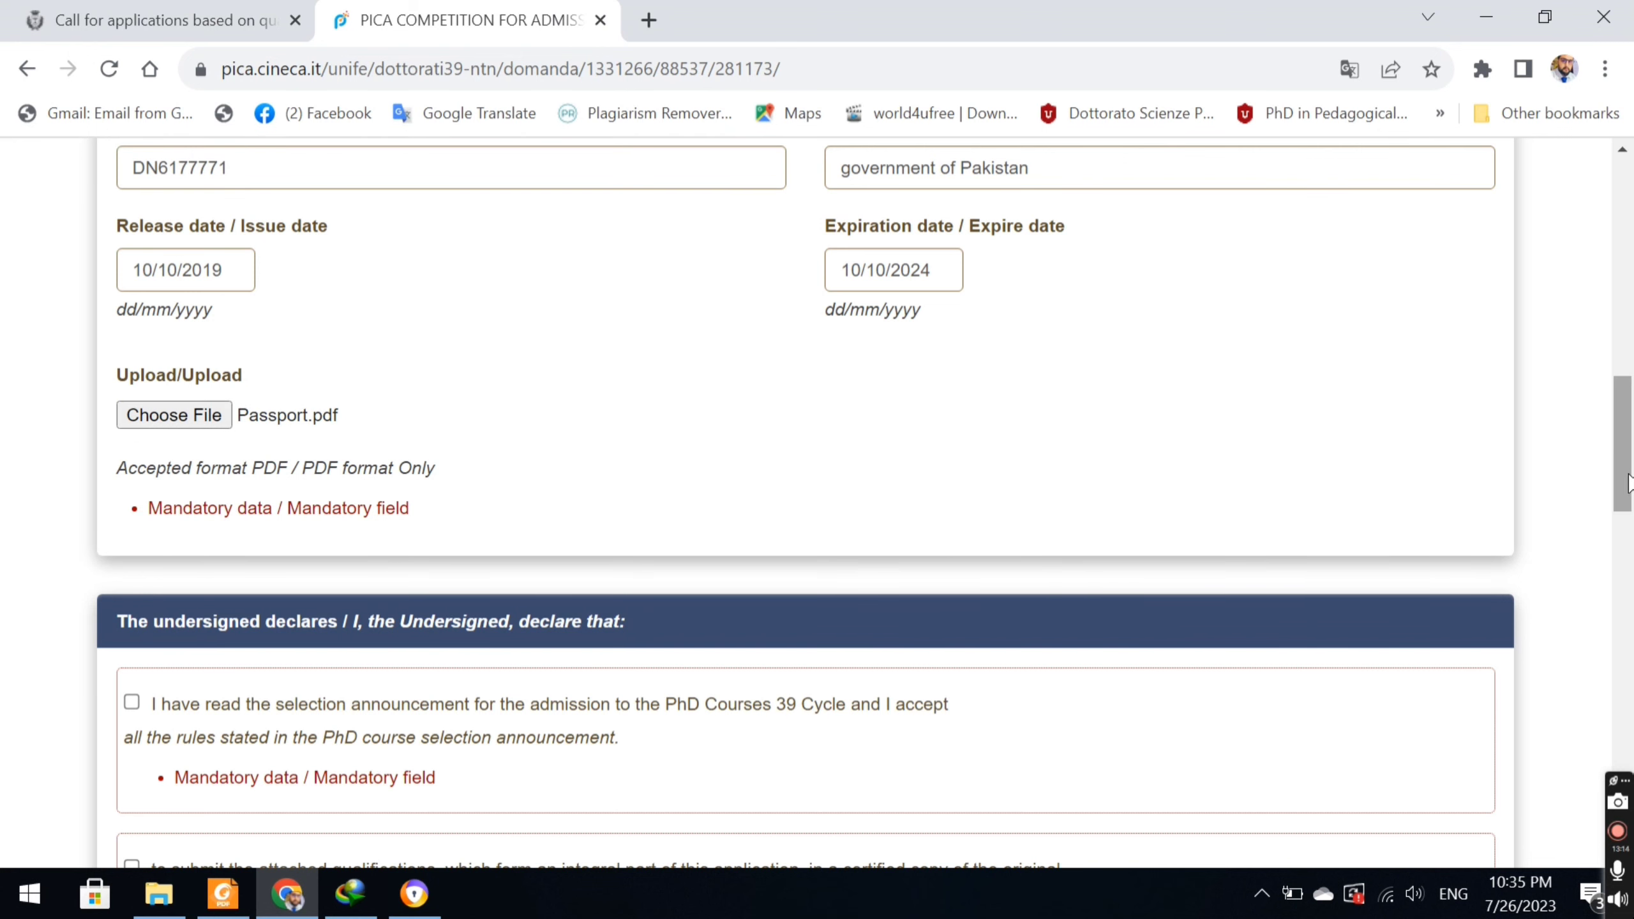
pyautogui.moveTo(1628, 482); pyautogui.dragTo(1629, 553)
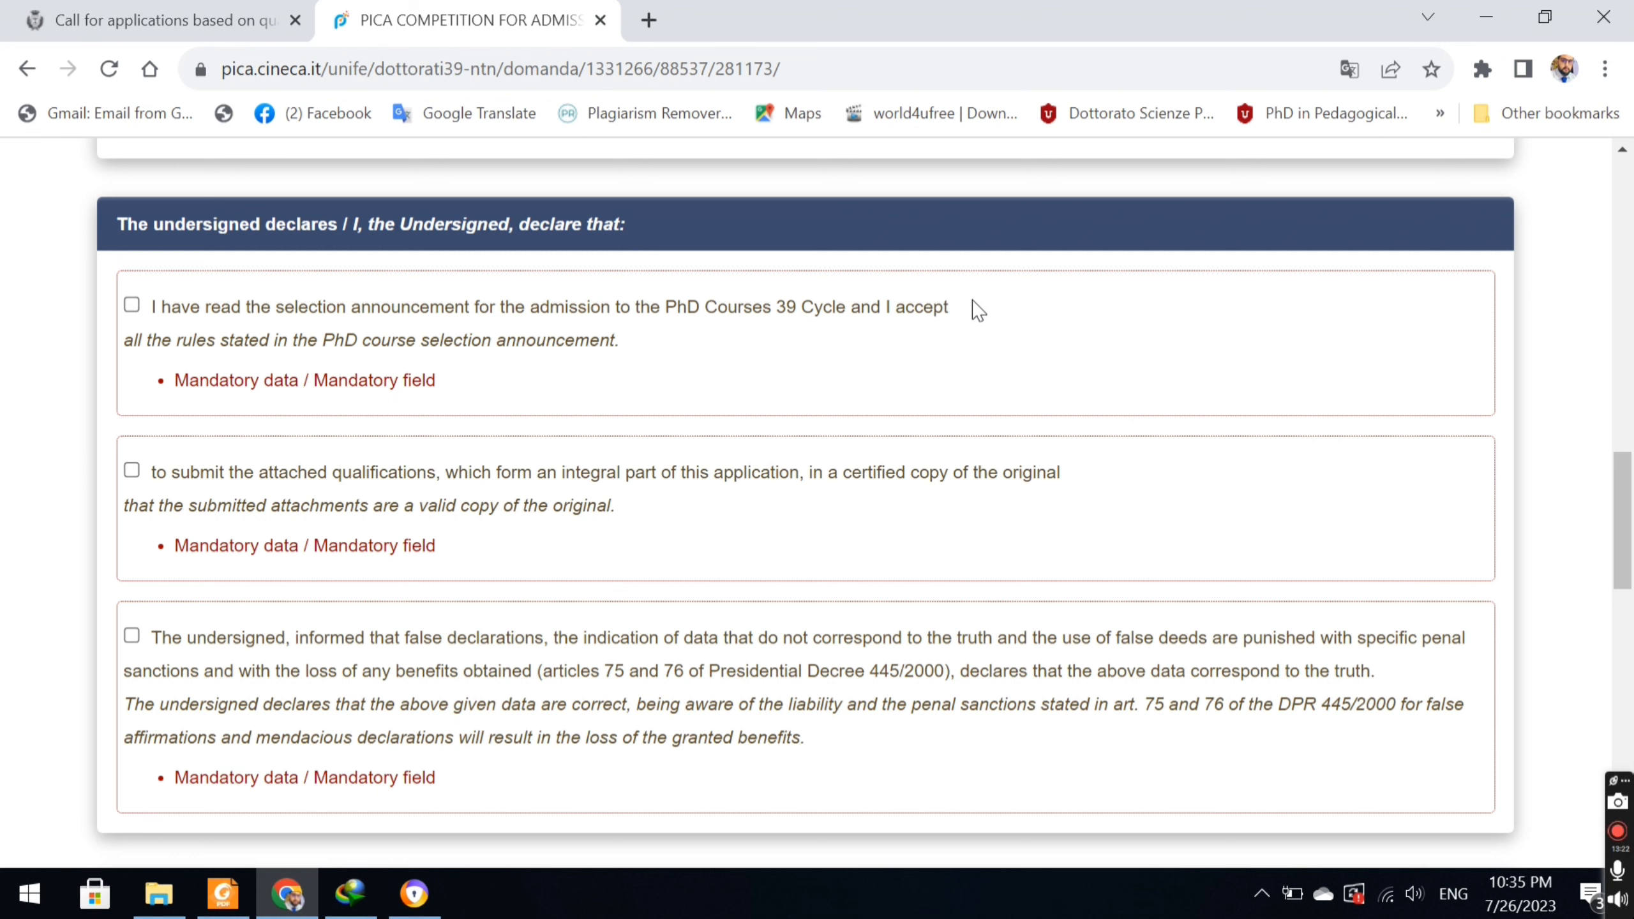
# Tick the selection-rules, certified-copy and truthfulness declarations plus both personal-data consents.
pyautogui.click(132, 304)
pyautogui.click(134, 475)
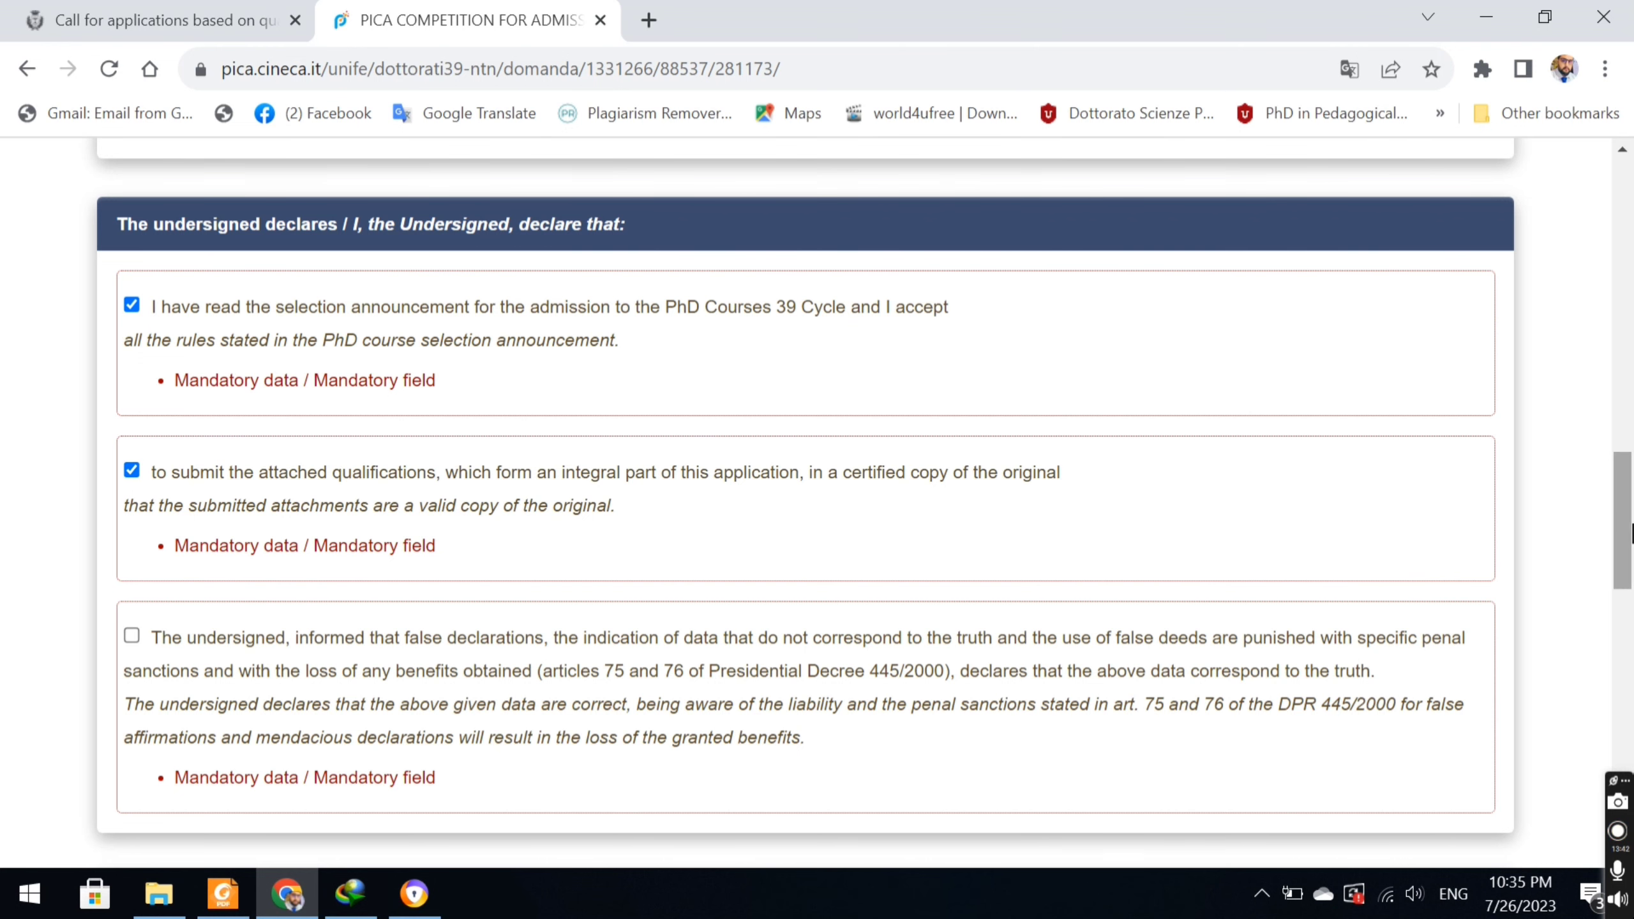
pyautogui.moveTo(1624, 534); pyautogui.dragTo(1630, 600)
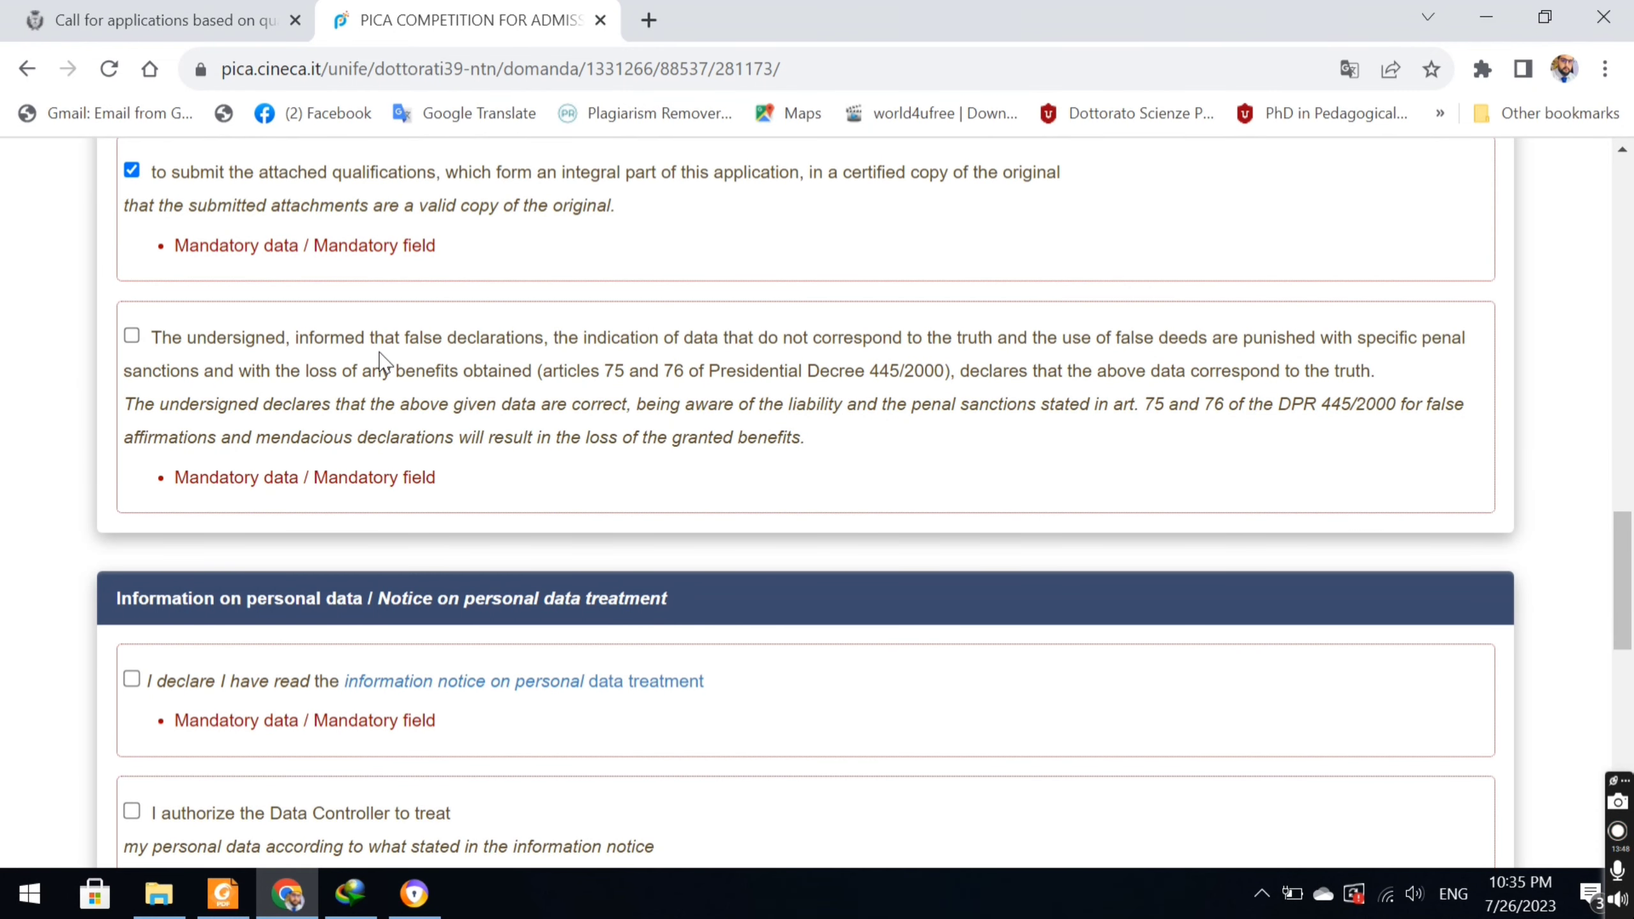
pyautogui.click(128, 340)
pyautogui.click(132, 679)
pyautogui.scroll(-4, 1630, 708)
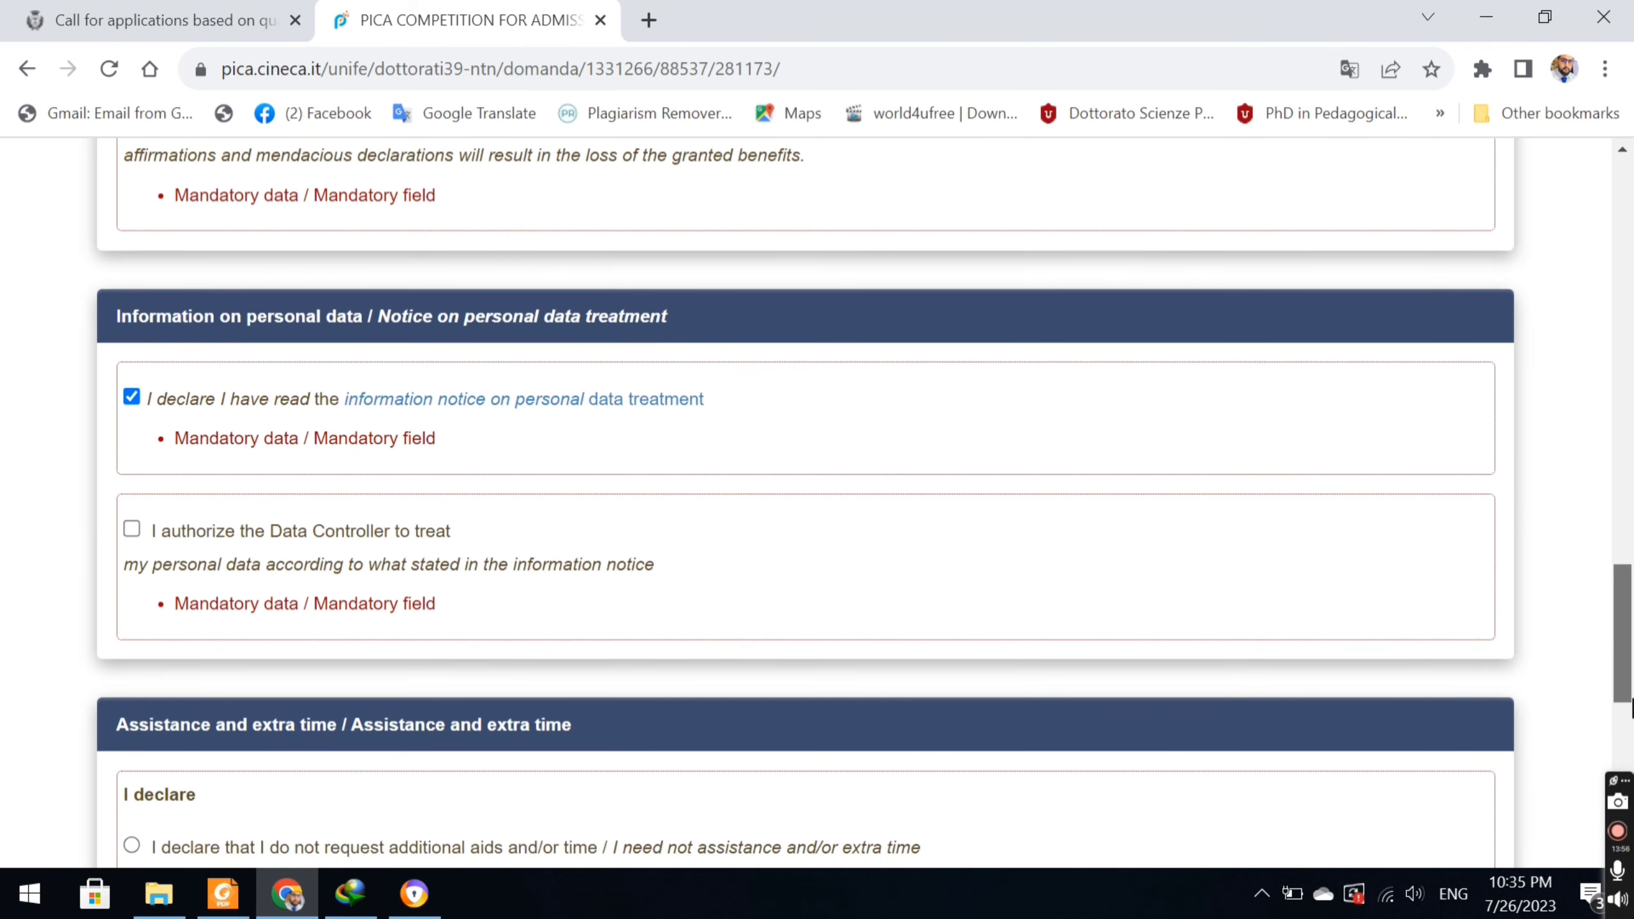
pyautogui.click(132, 529)
pyautogui.scroll(-6, 1627, 643)
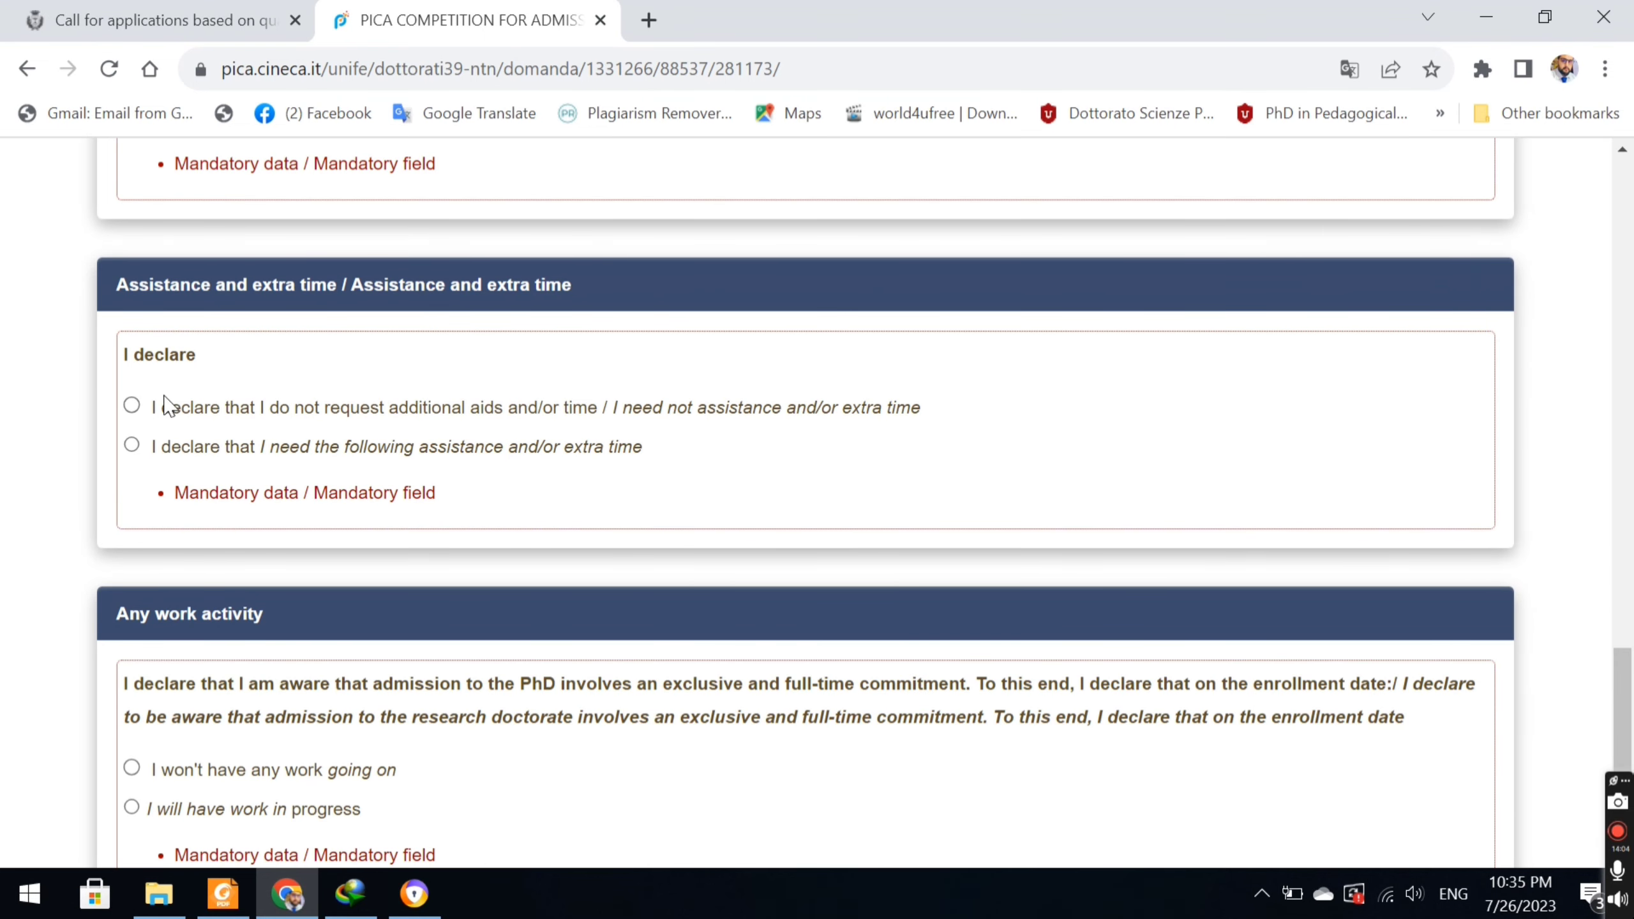
# Declare no need for extra assistance and no work activity, then save the Declarations page.
pyautogui.click(132, 406)
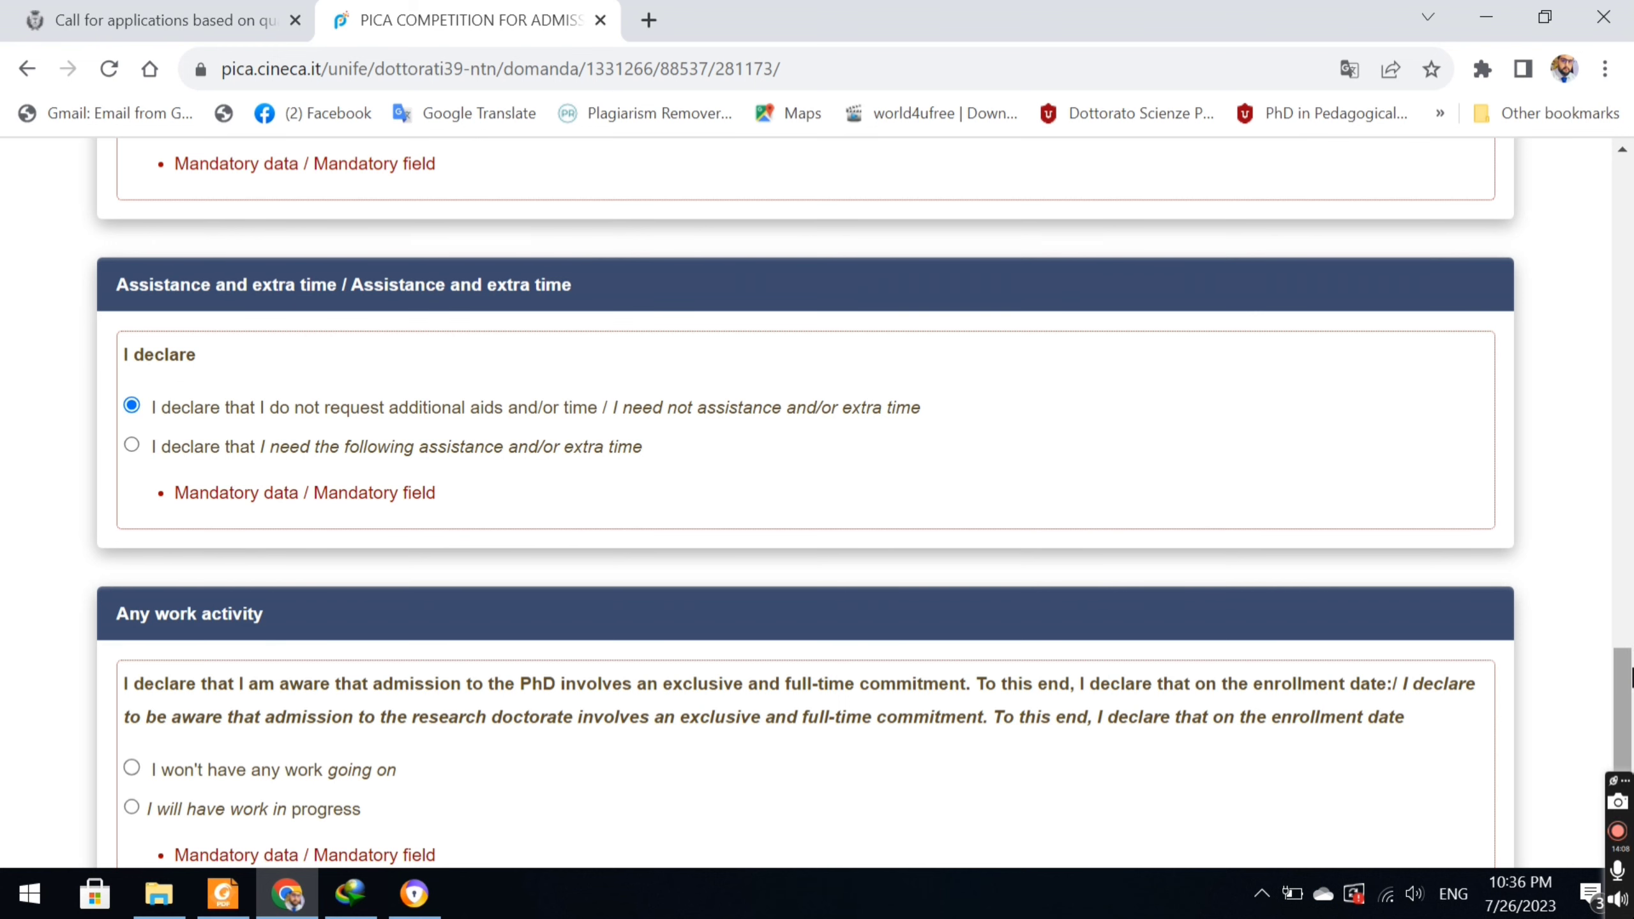
pyautogui.scroll(-5, 1157, 309)
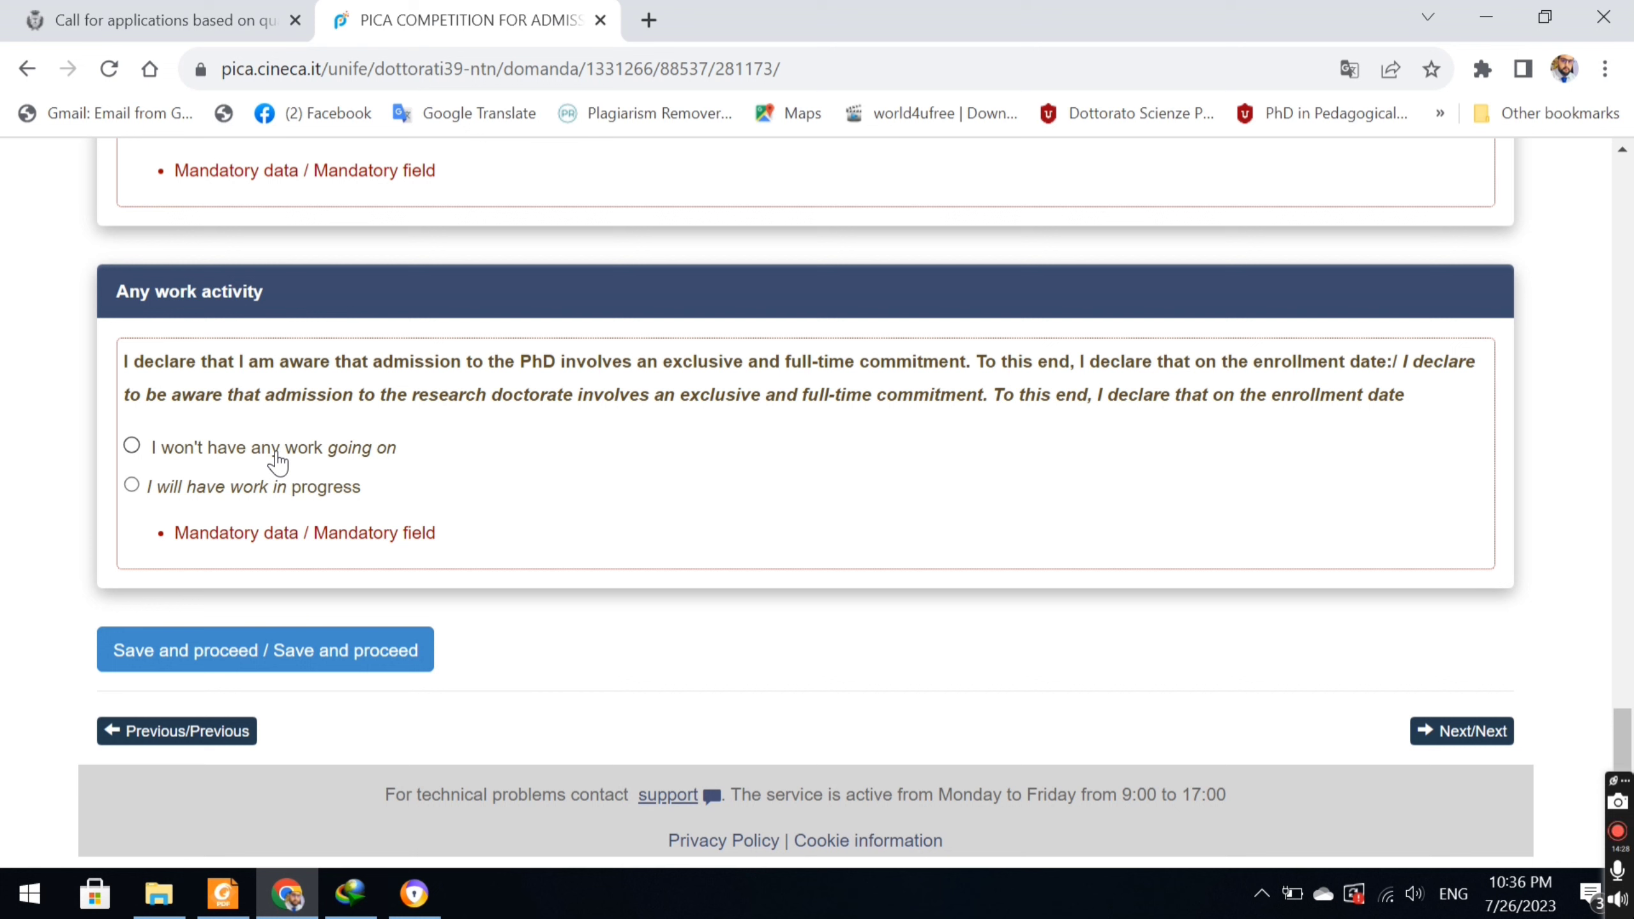
pyautogui.click(277, 461)
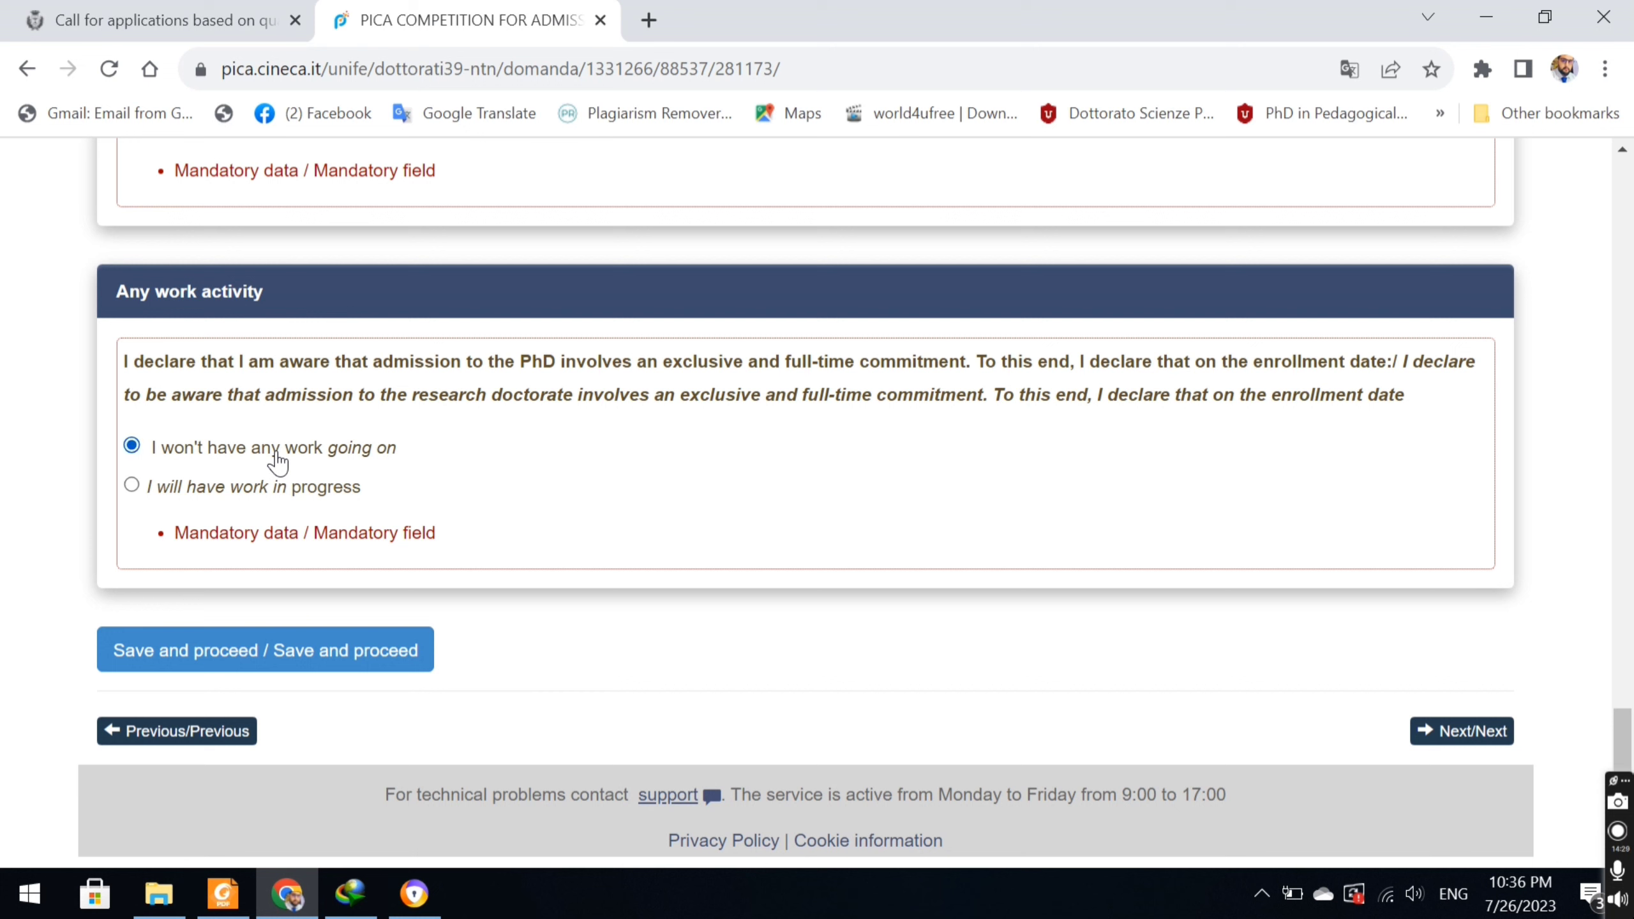
pyautogui.click(308, 650)
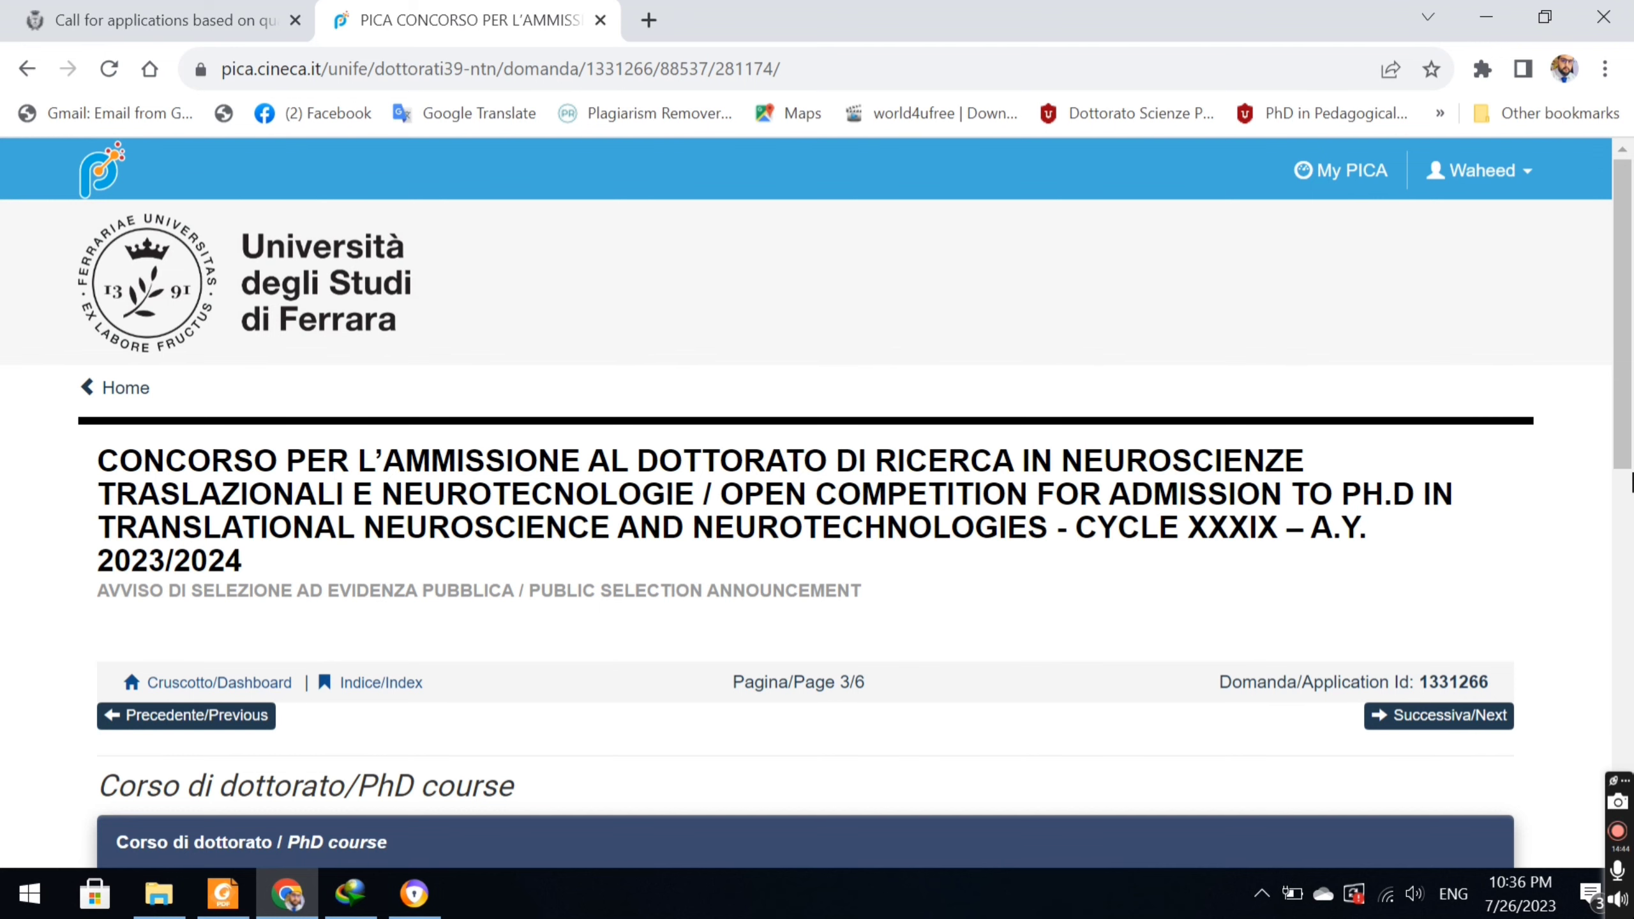
pyautogui.scroll(-5, 1631, 479)
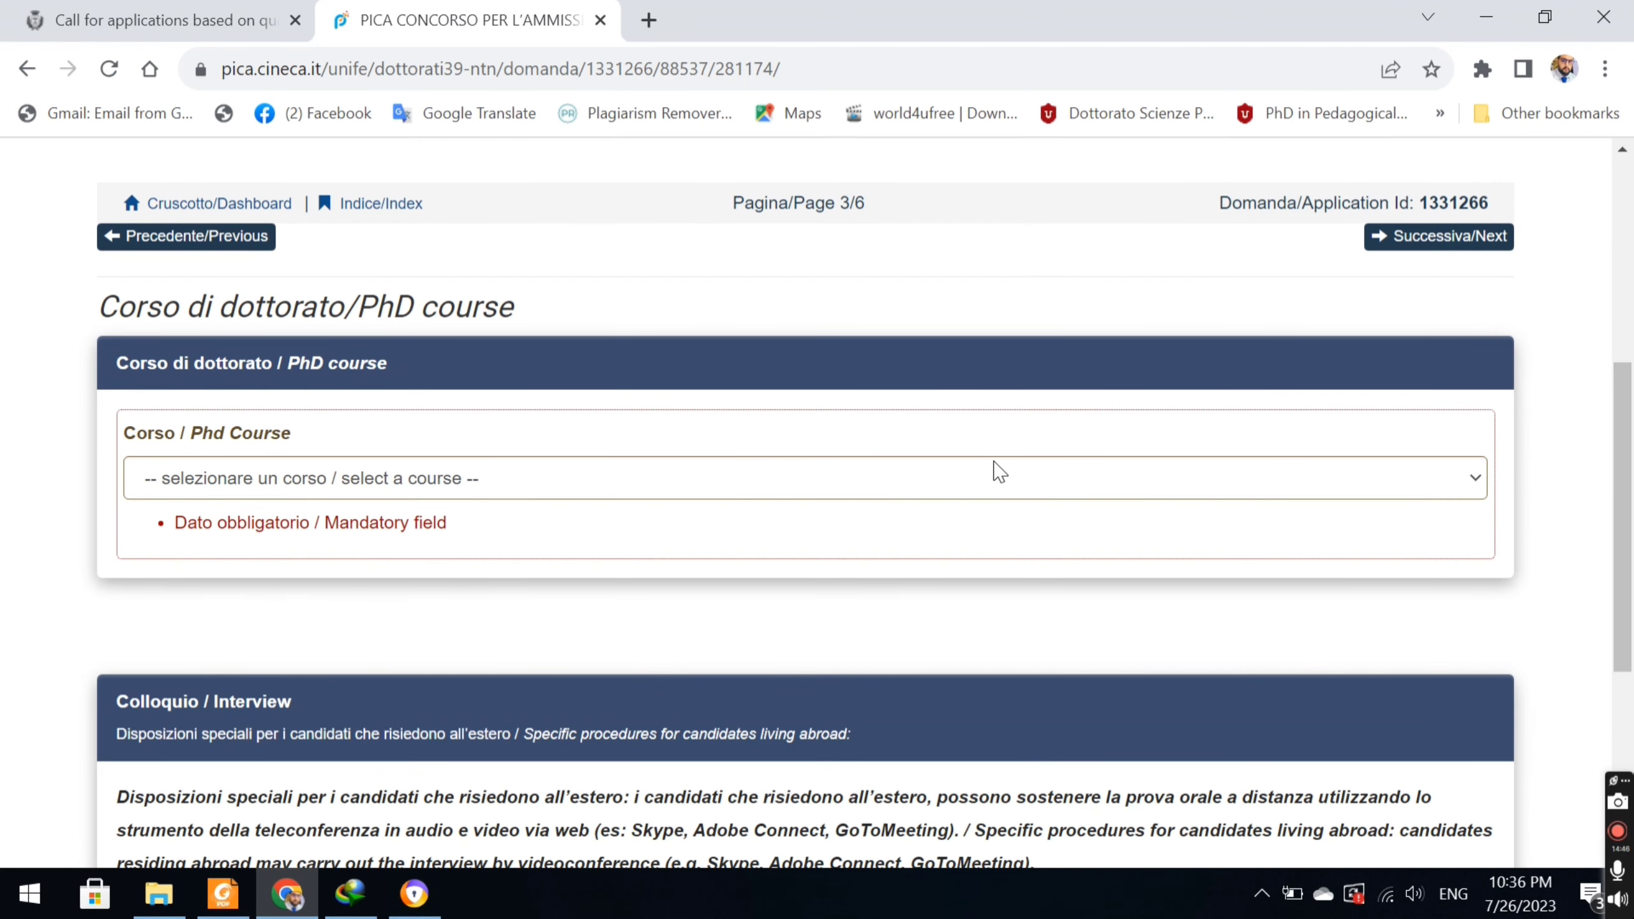
# Choose Translational Neuroscience and Neurotechnologies and answer No to reserved foreign-scholarship positions.
pyautogui.click(974, 490)
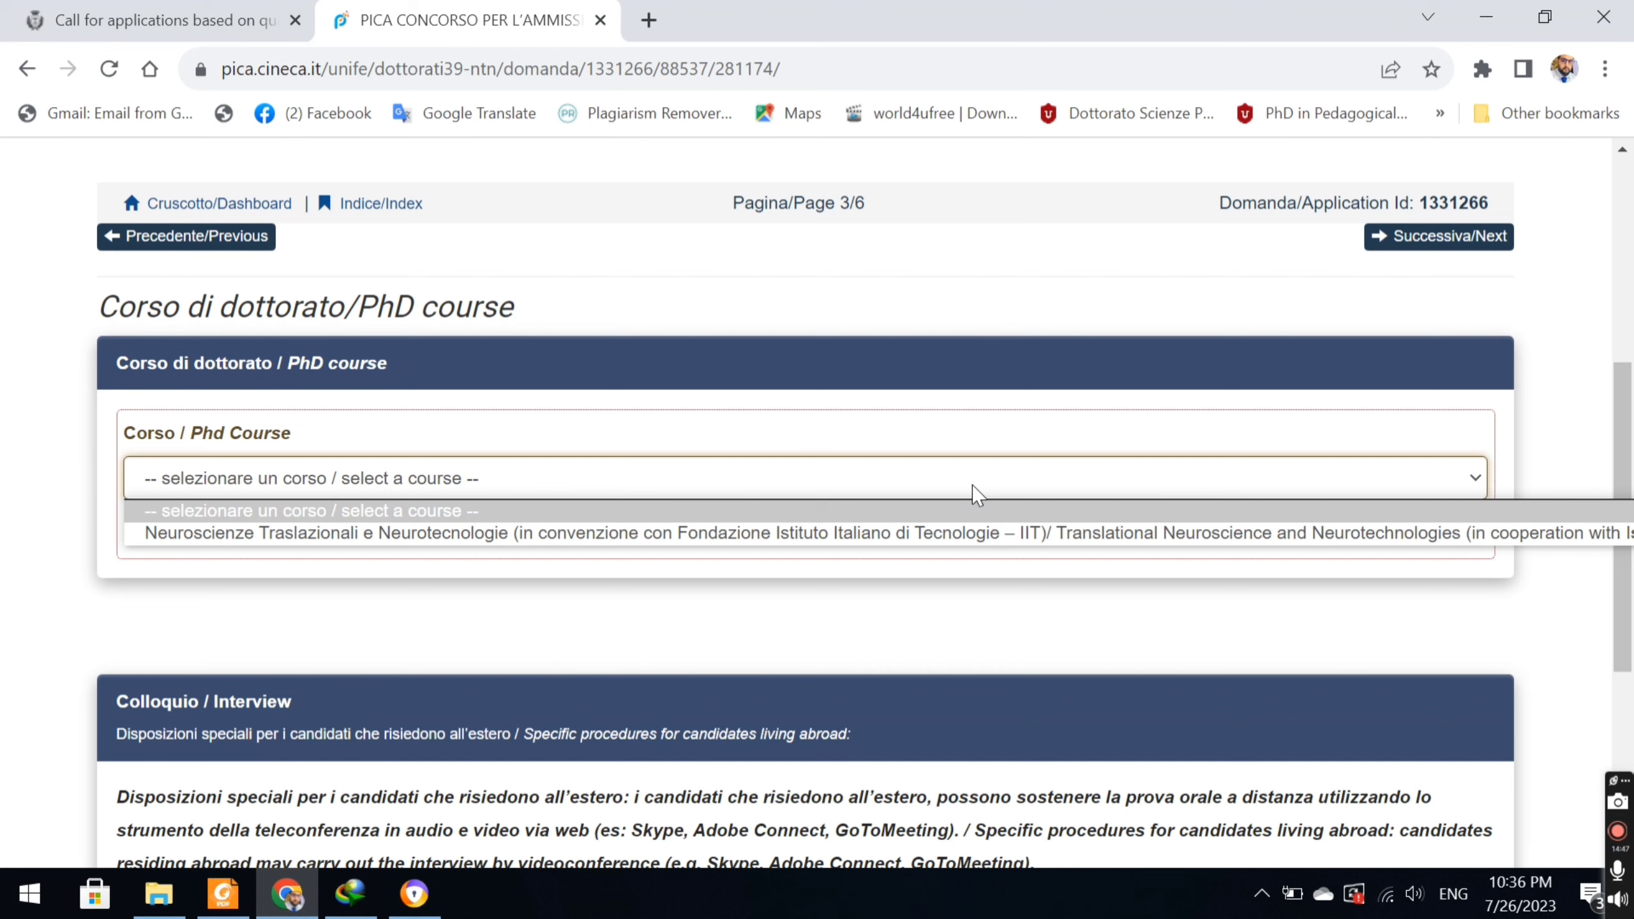
pyautogui.click(934, 534)
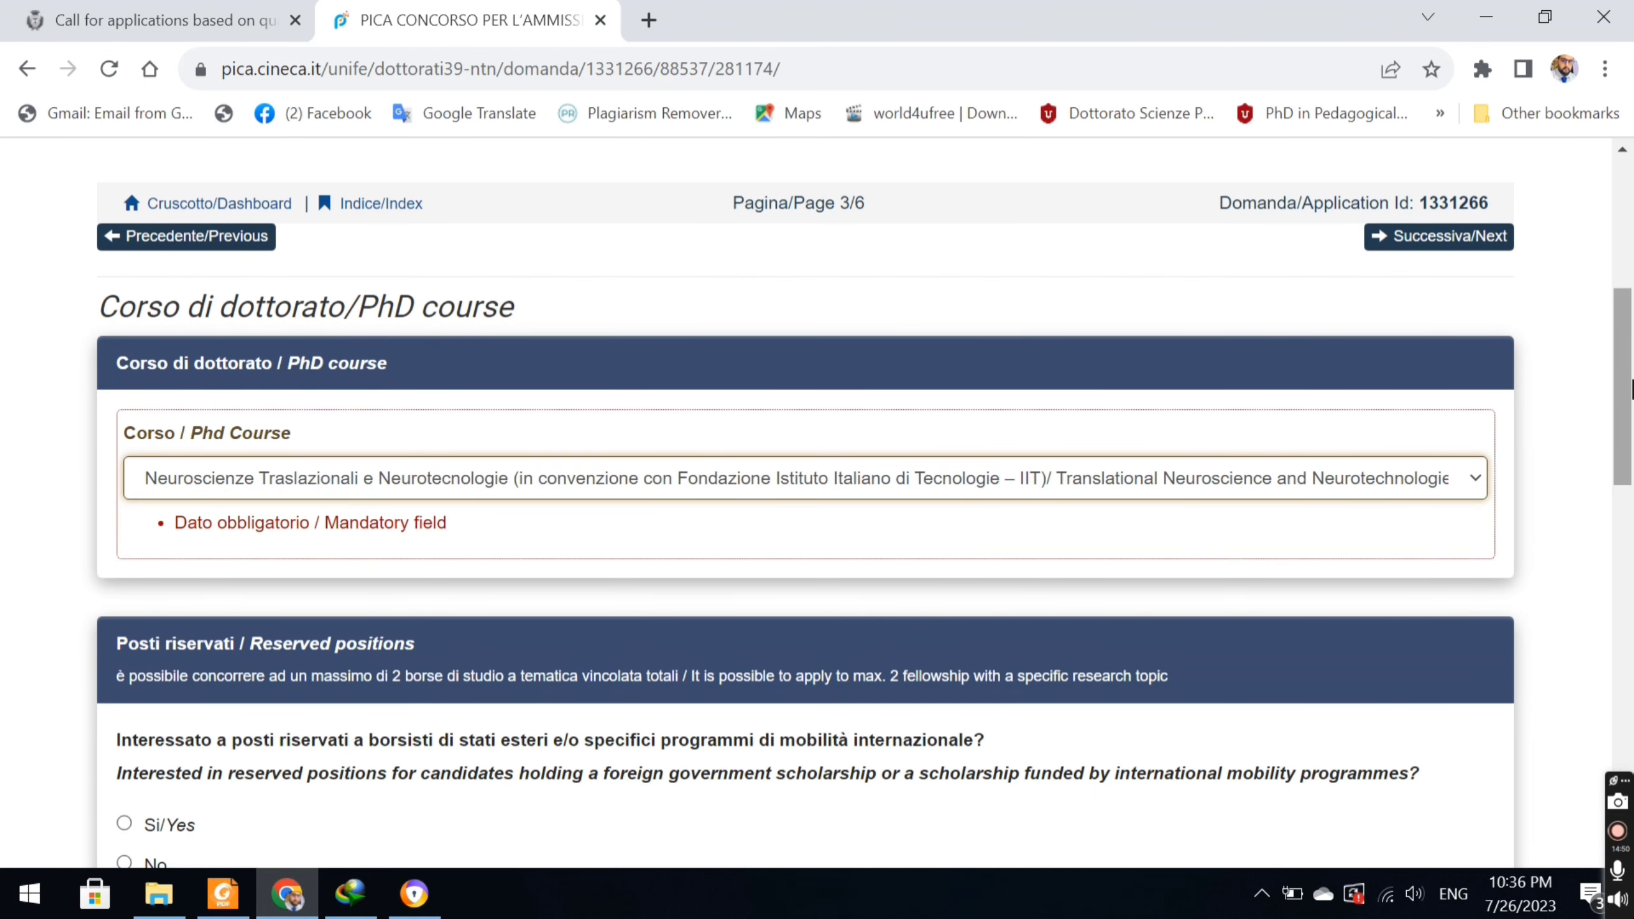
pyautogui.scroll(-2, 1631, 389)
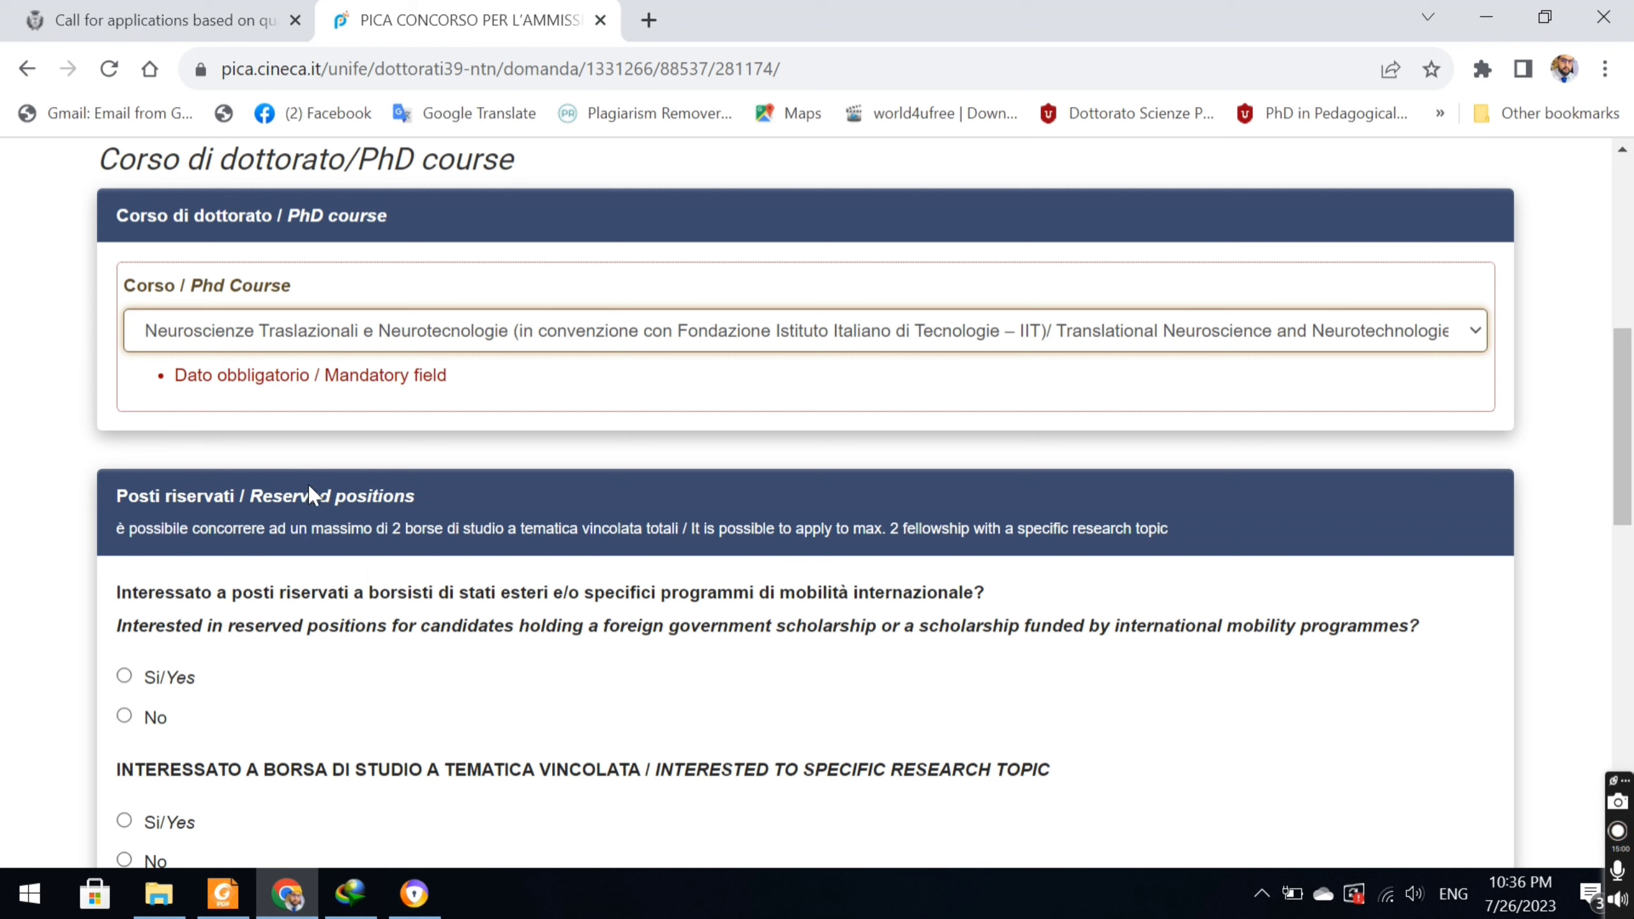
pyautogui.click(125, 676)
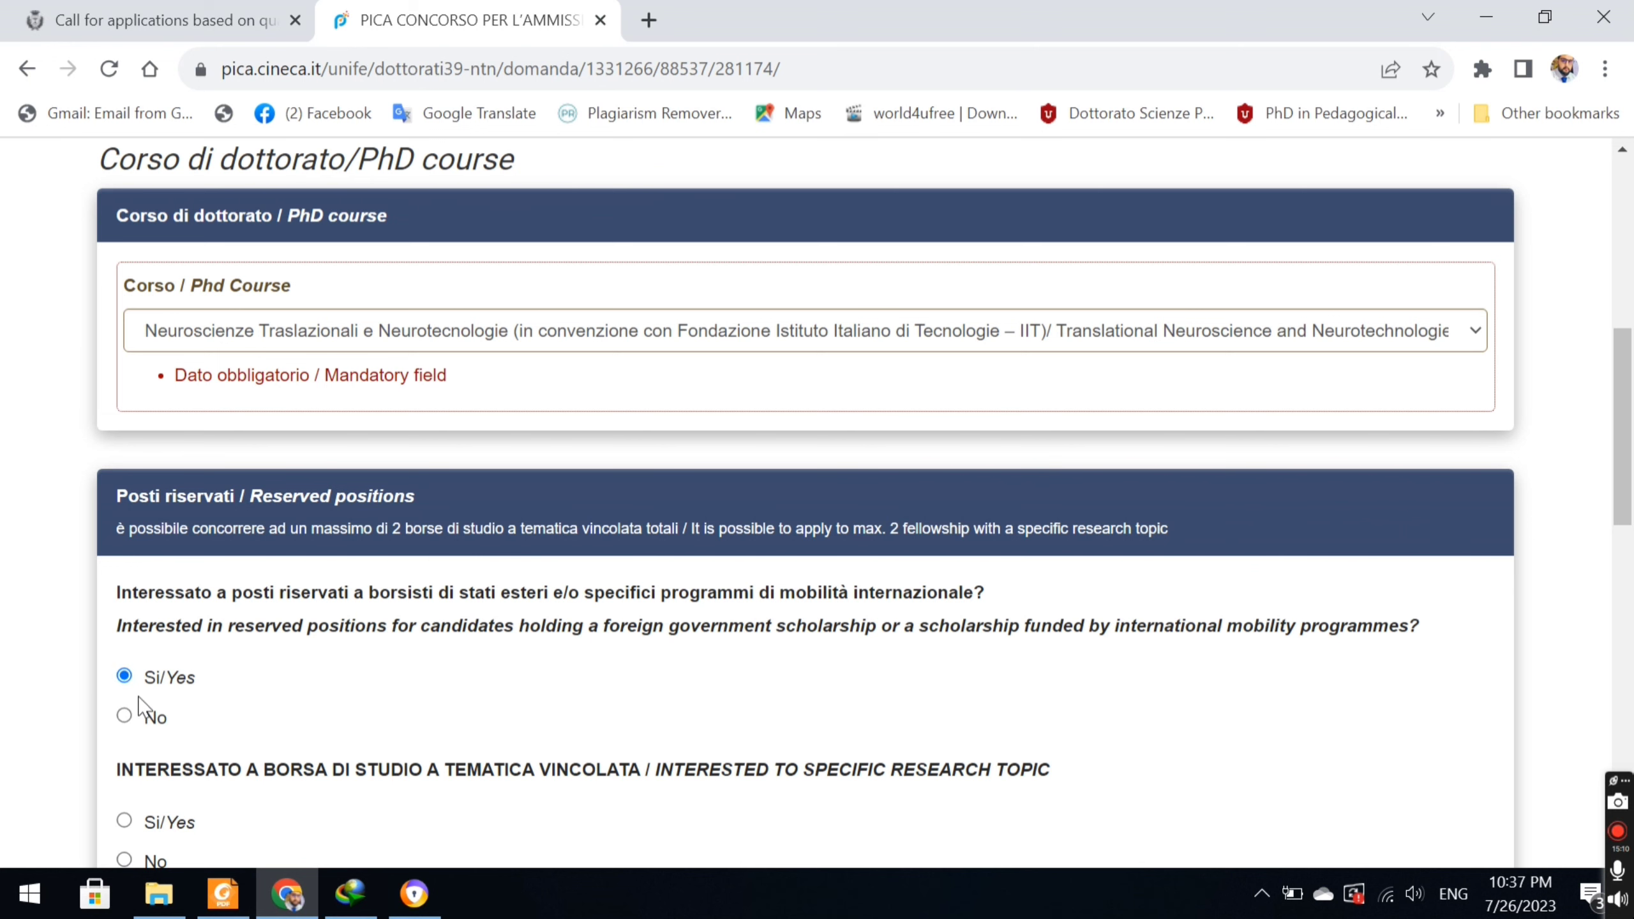
pyautogui.click(125, 716)
pyautogui.scroll(-4, 1631, 495)
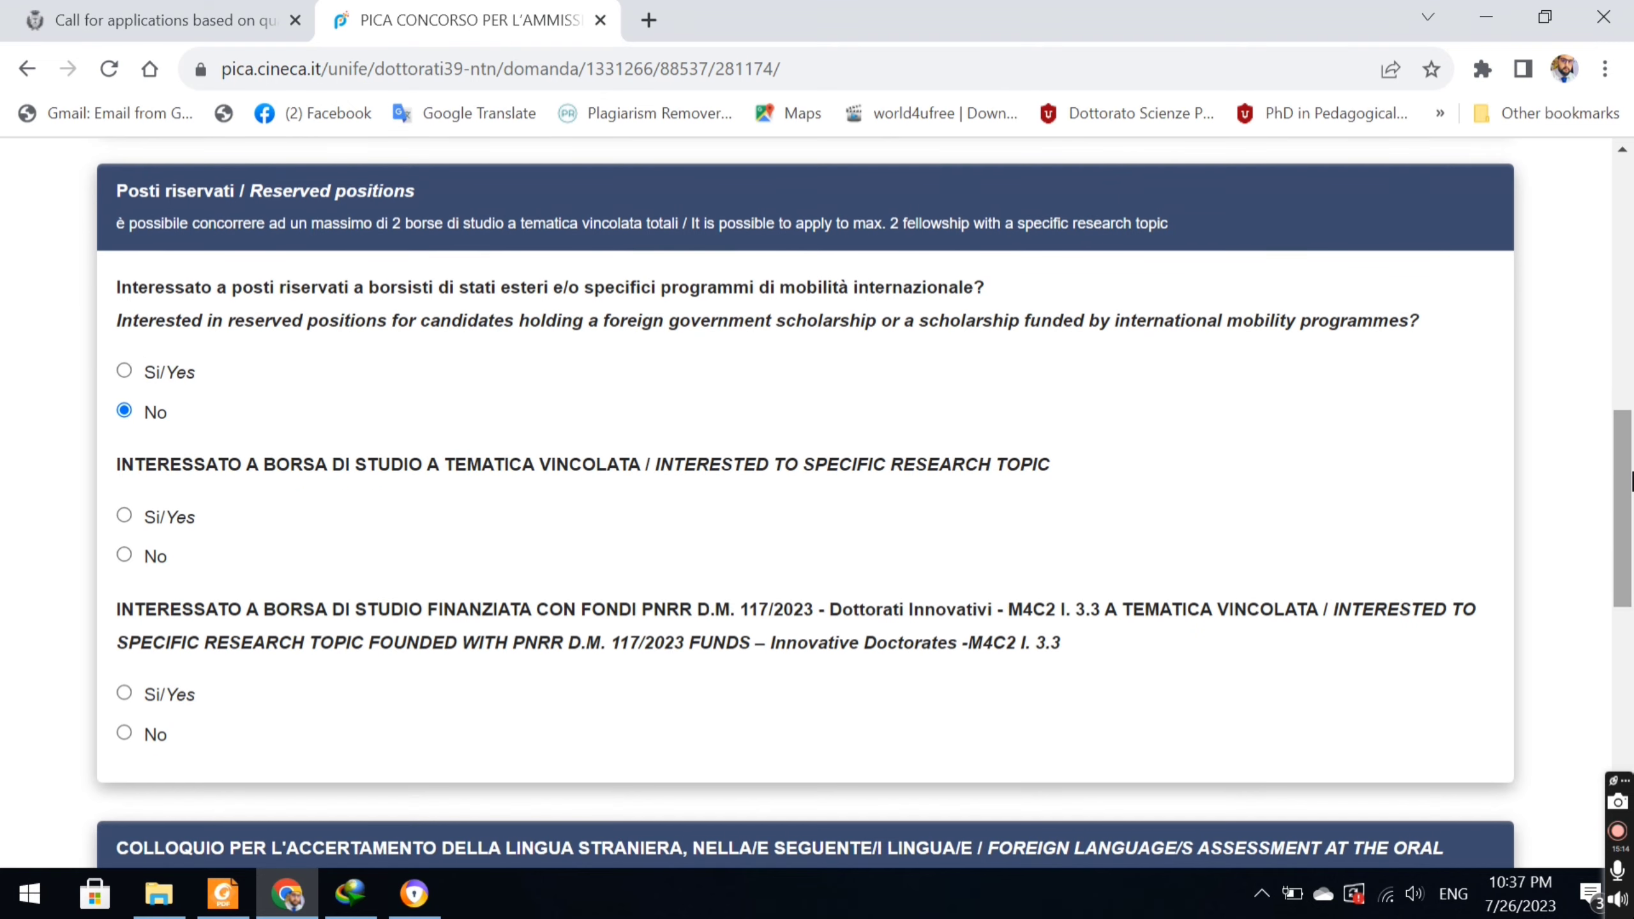
# Request the IIT ERC human-robot interaction fellowship, decline PNRR, and select English assessment.
pyautogui.click(125, 516)
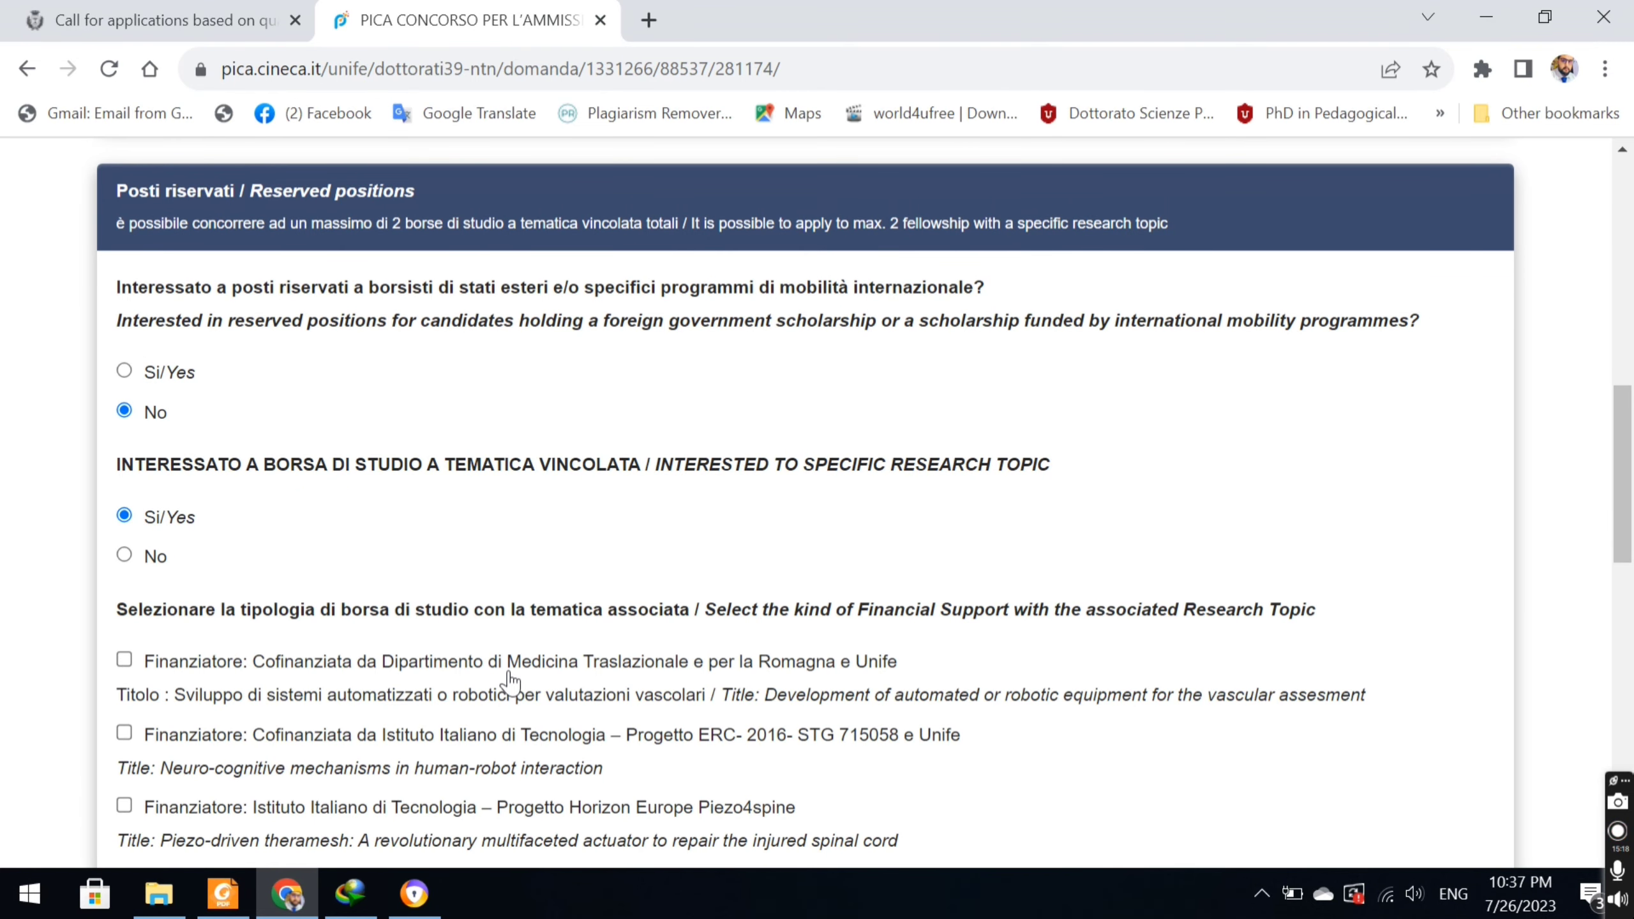
pyautogui.scroll(-4, 984, 540)
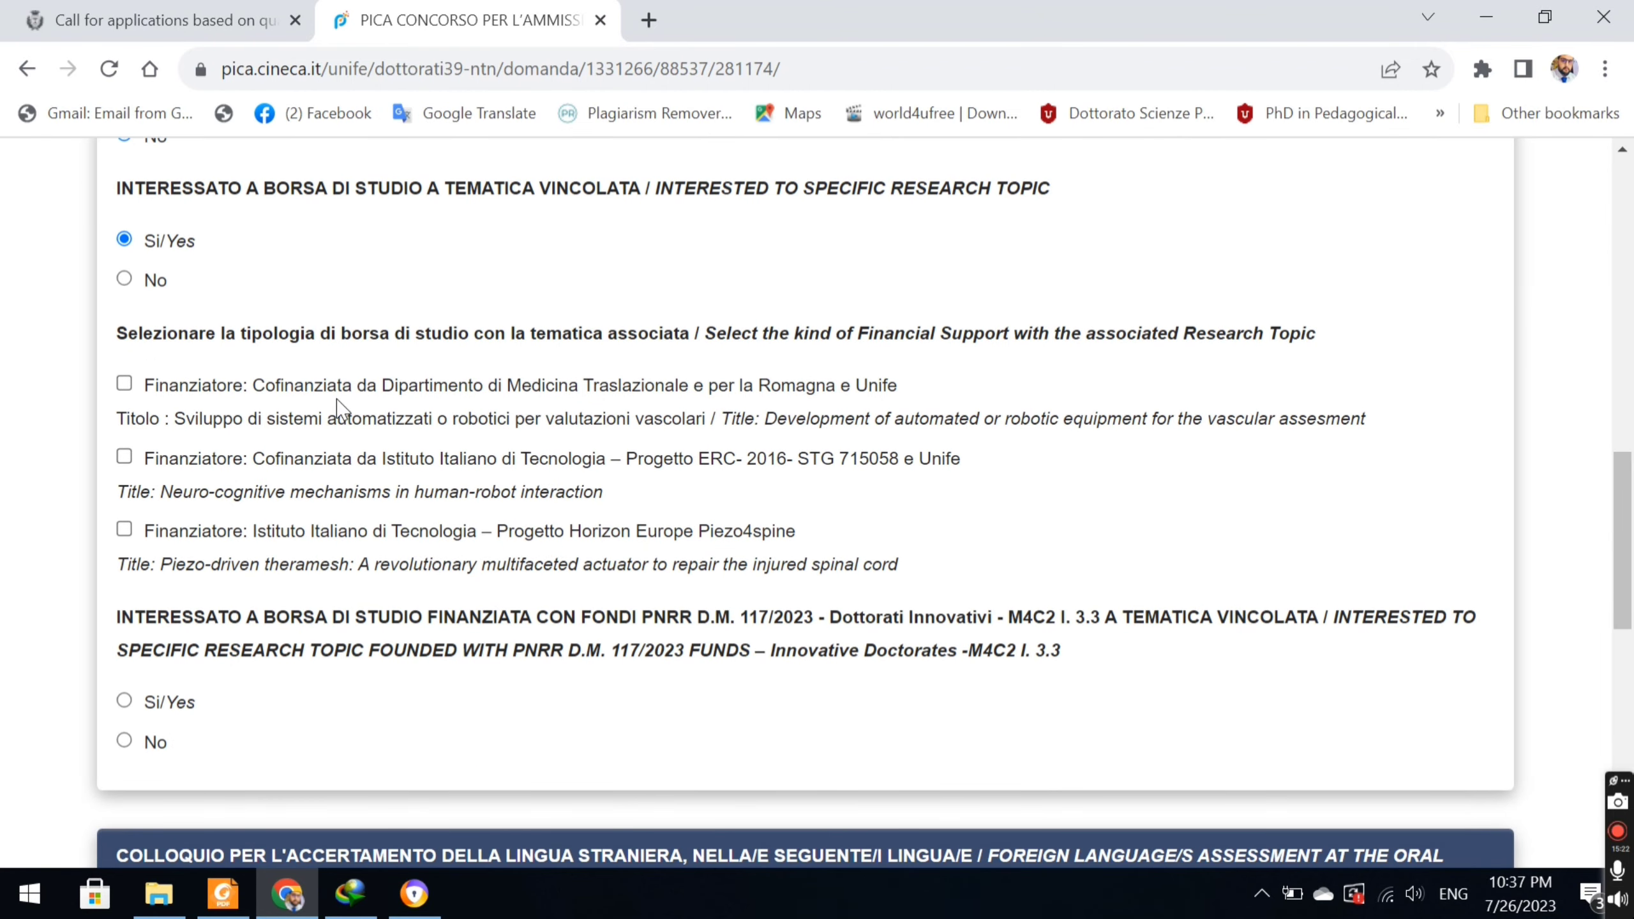
pyautogui.click(133, 458)
pyautogui.click(124, 742)
pyautogui.scroll(-5, 1629, 572)
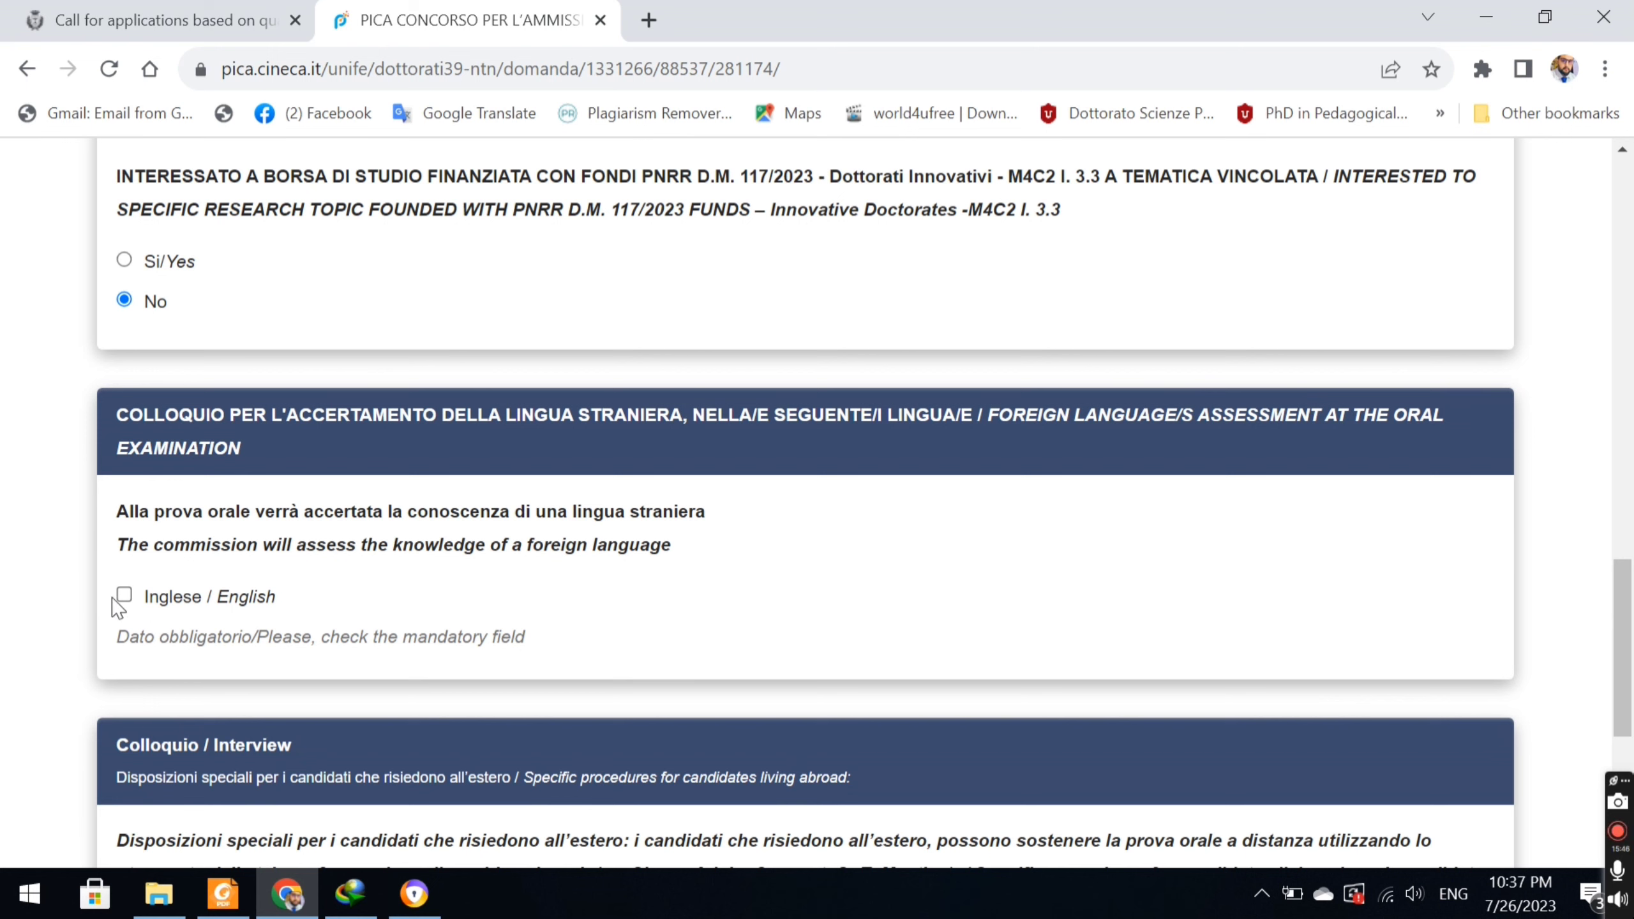
pyautogui.click(126, 595)
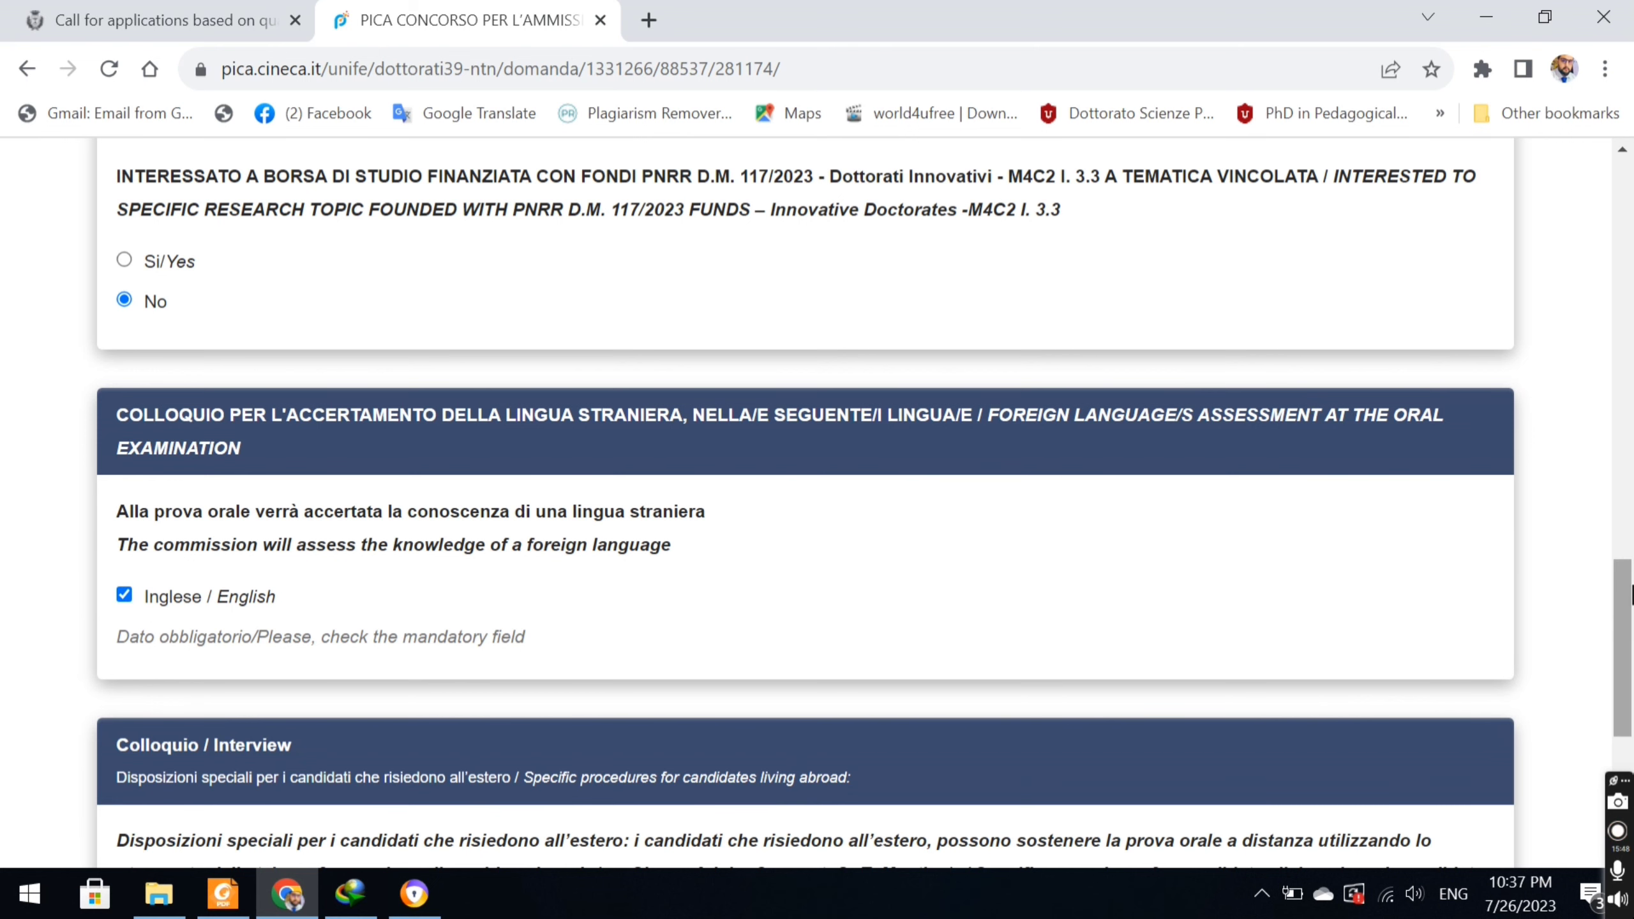
# Request a videoconference interview, enter the Skype contact e-mail, and save page 3.
pyautogui.scroll(-5, 1629, 580)
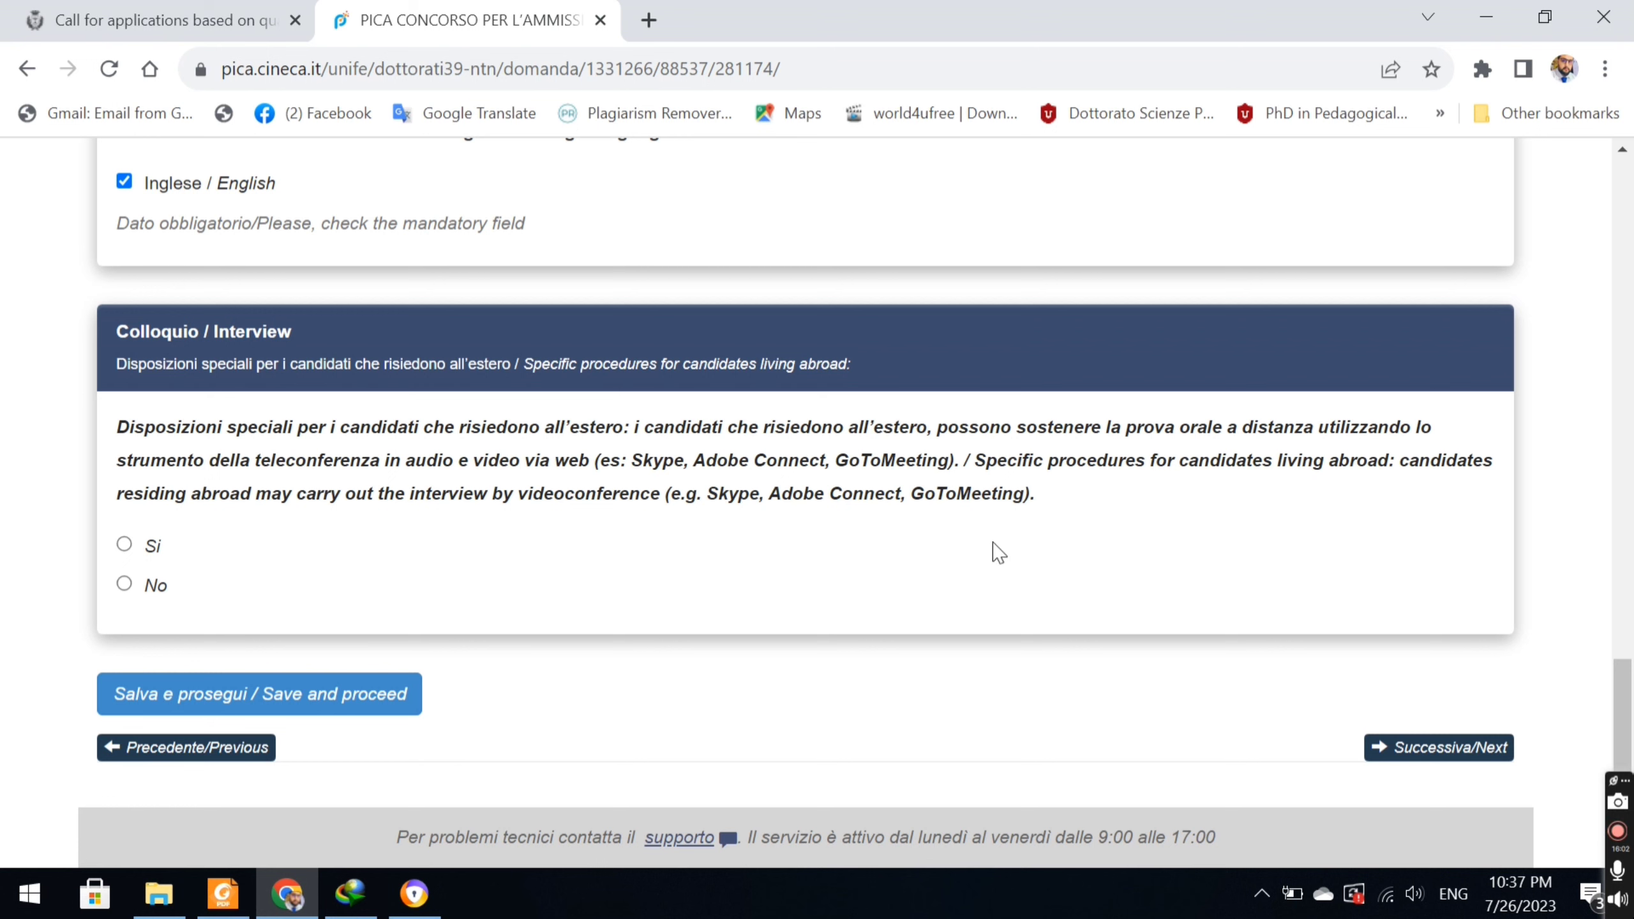
pyautogui.click(129, 547)
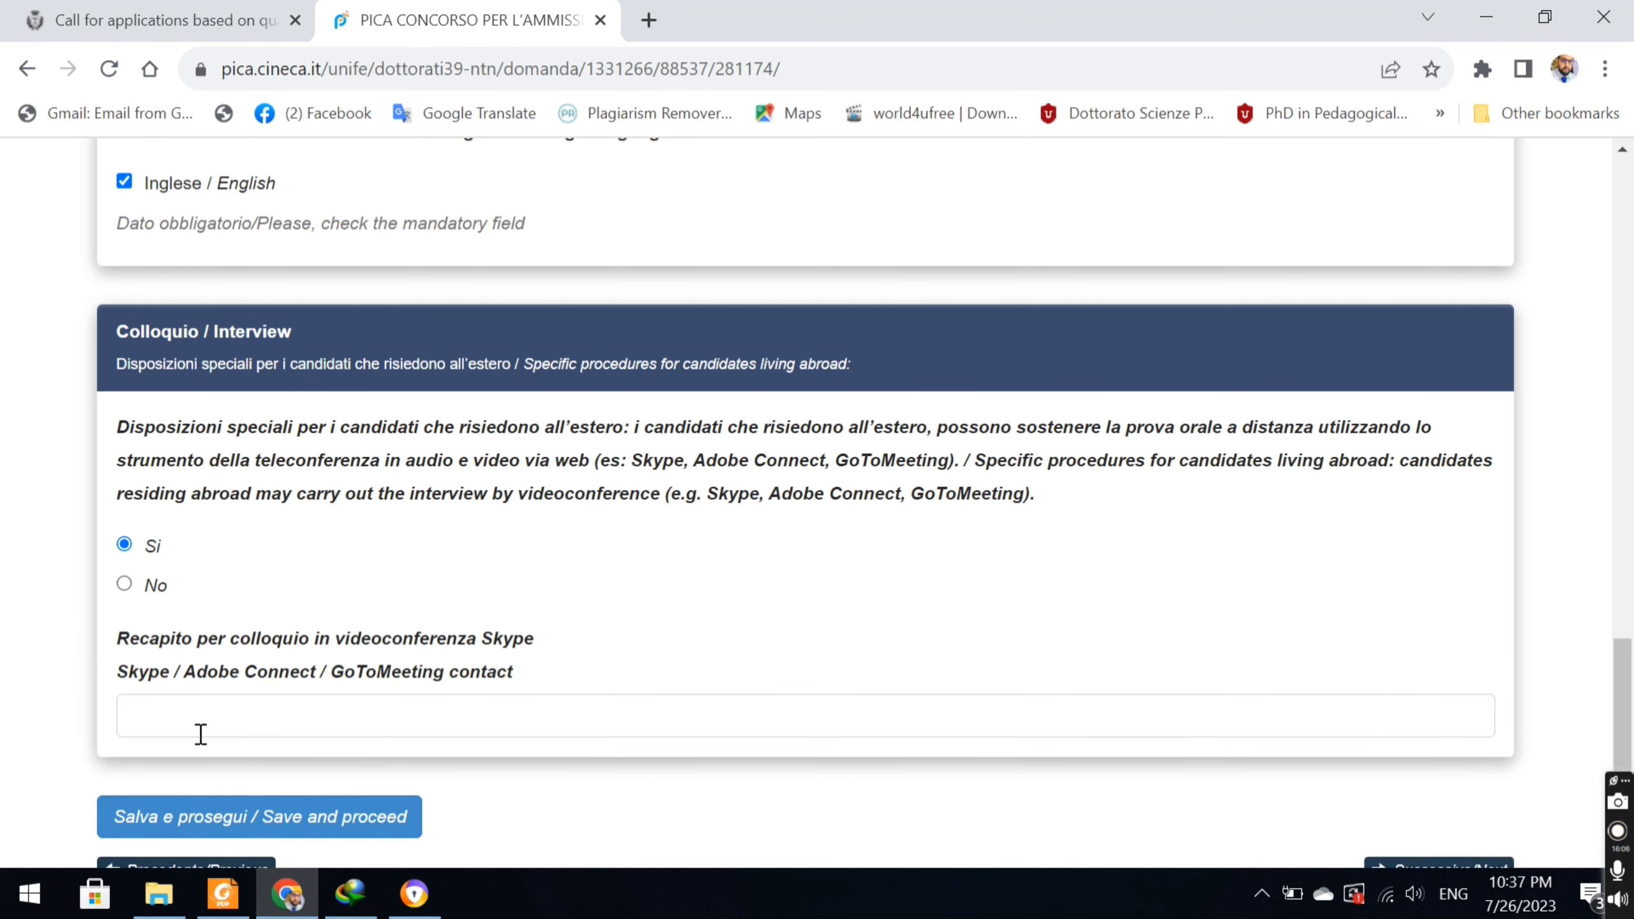
pyautogui.click(200, 734)
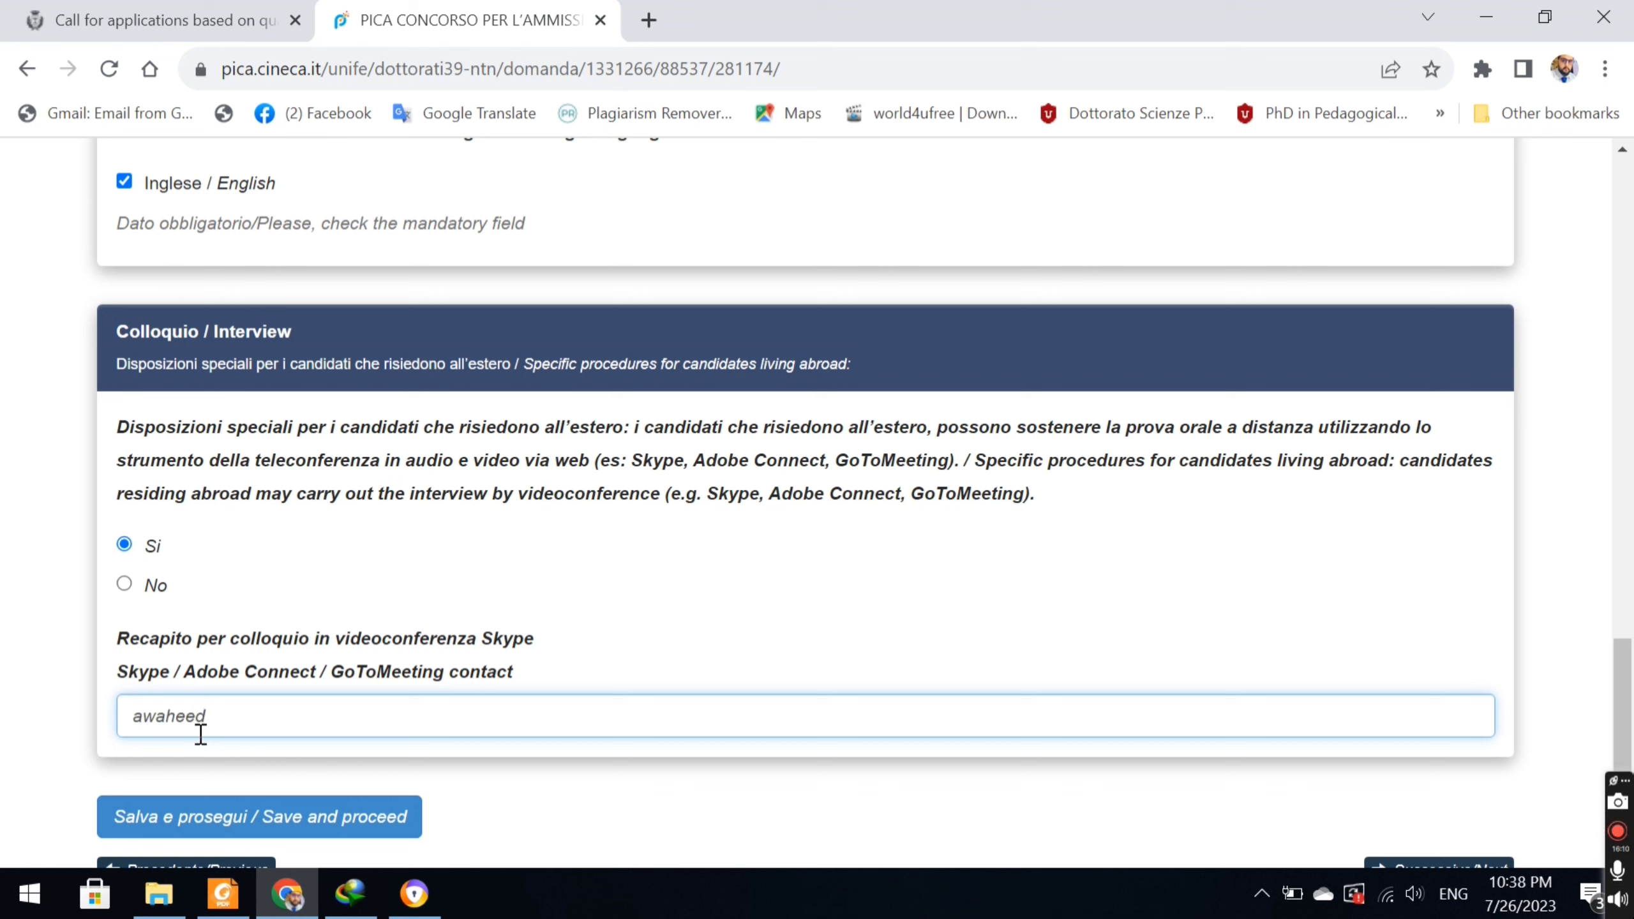
pyautogui.press('Menu')
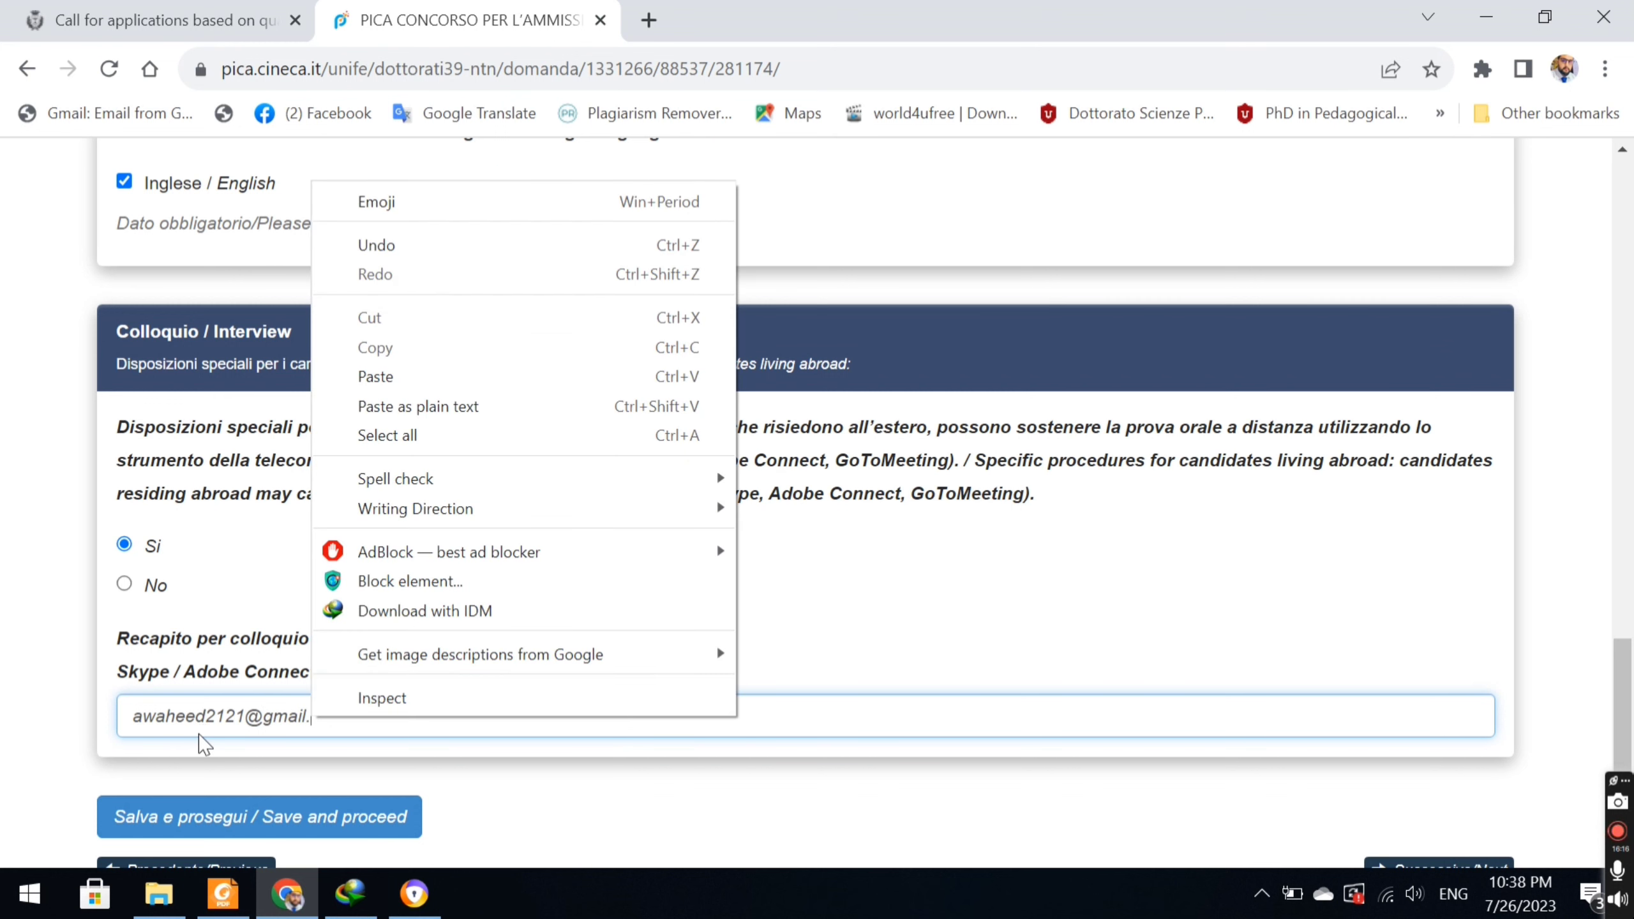
pyautogui.click(328, 720)
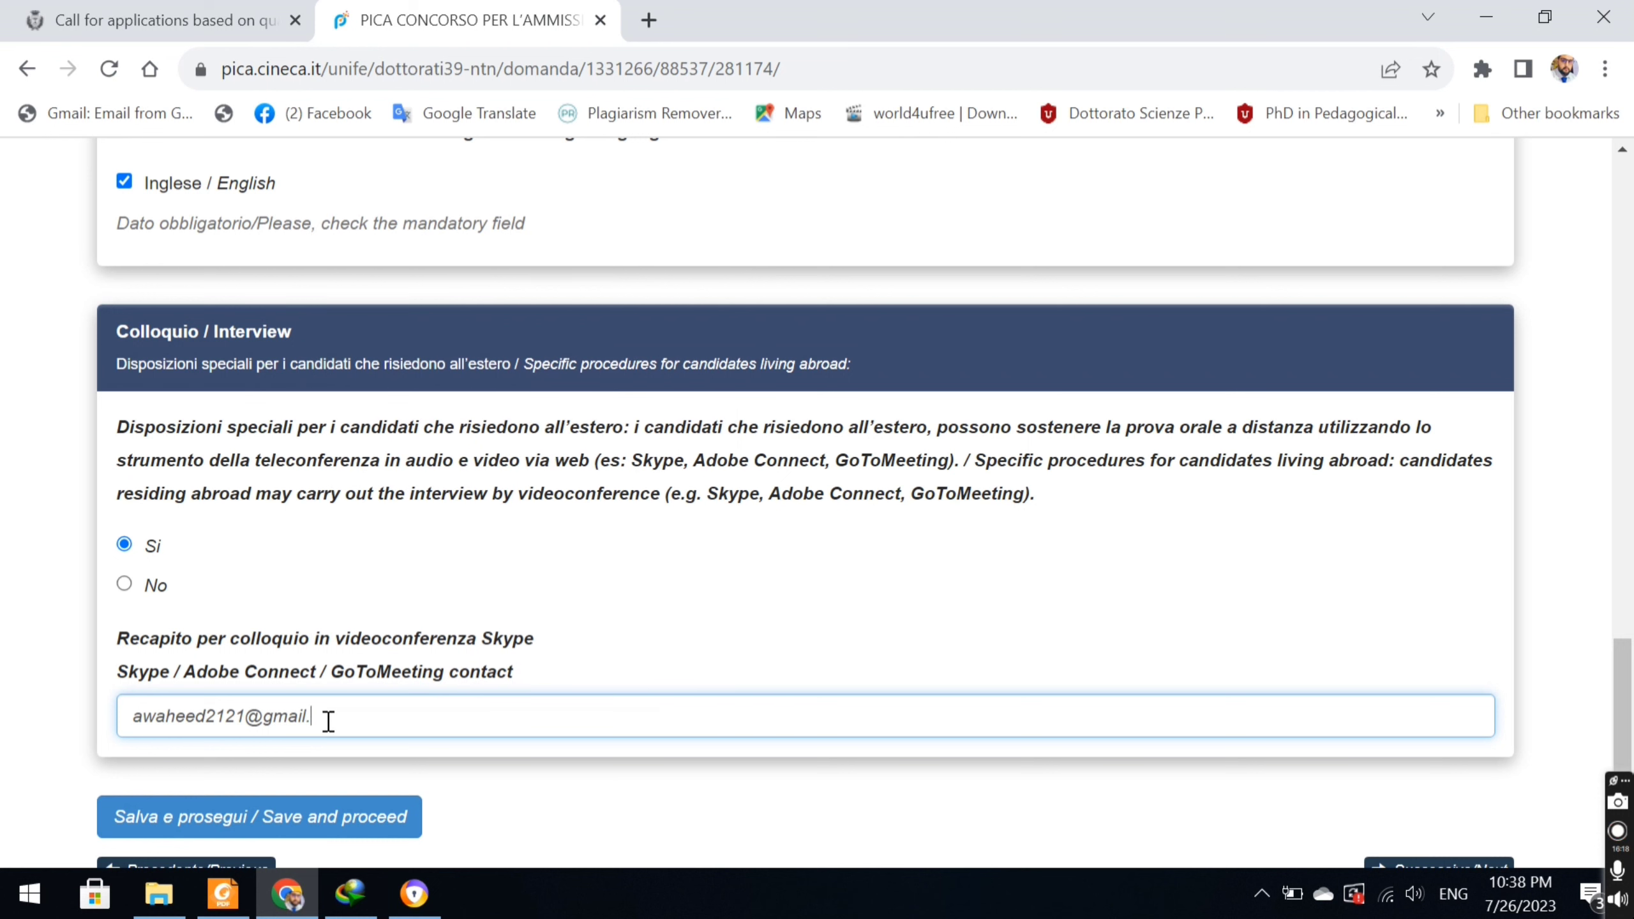
pyautogui.write('com')
pyautogui.click(359, 829)
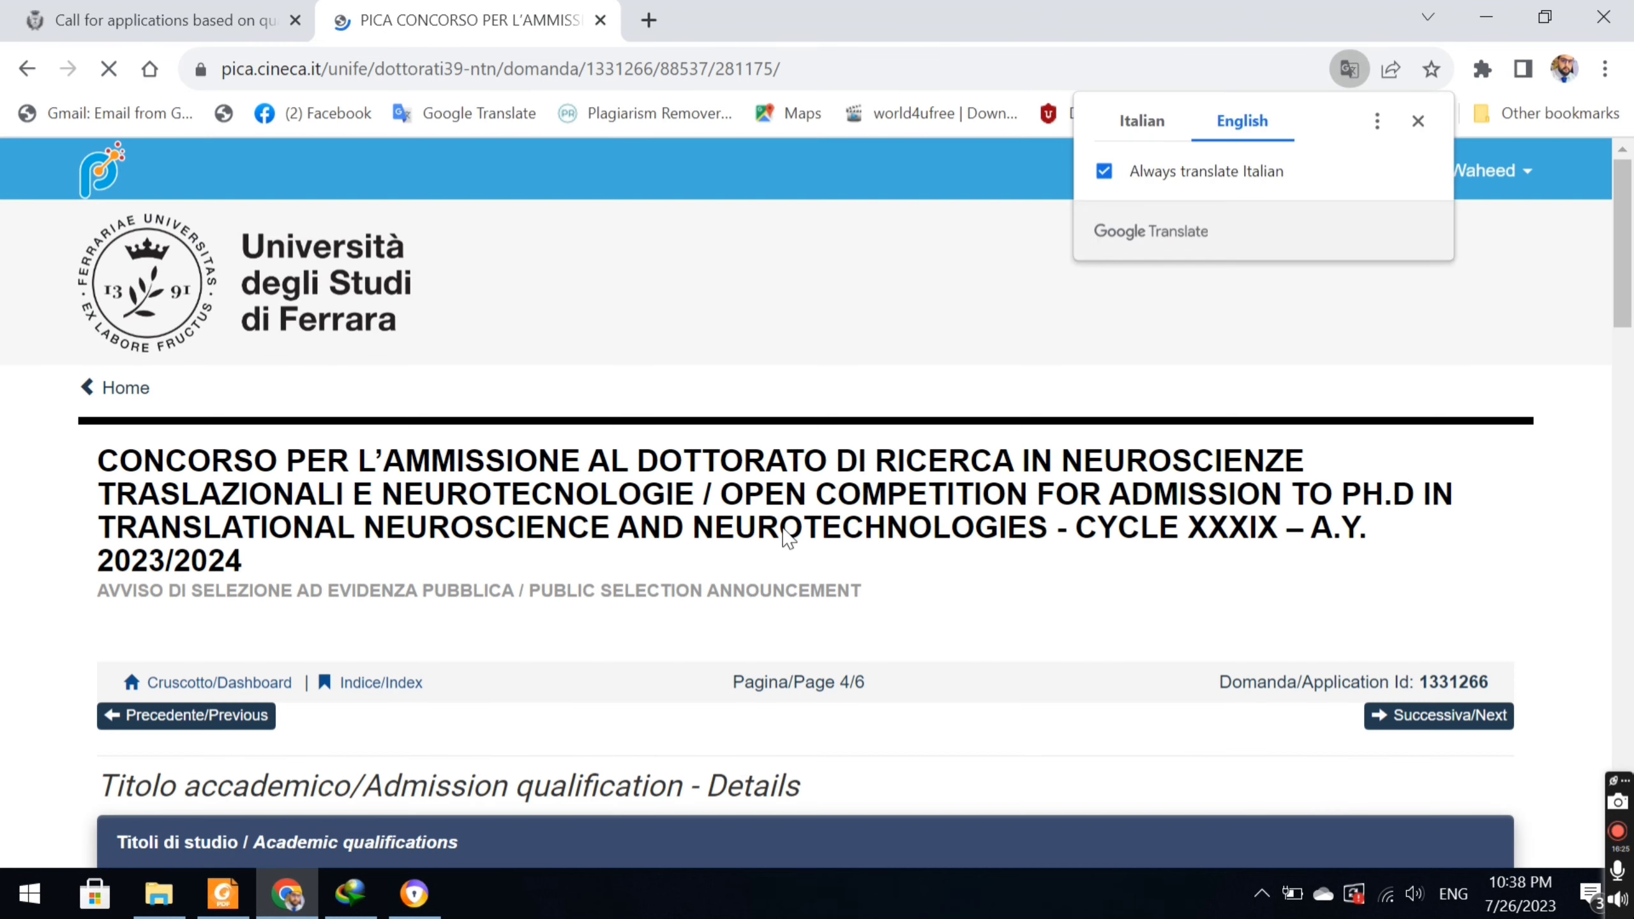
# Set the qualification type to graduated foreign degree with degree level Msc and university Arid.
pyautogui.moveTo(1625, 231); pyautogui.dragTo(1625, 314)
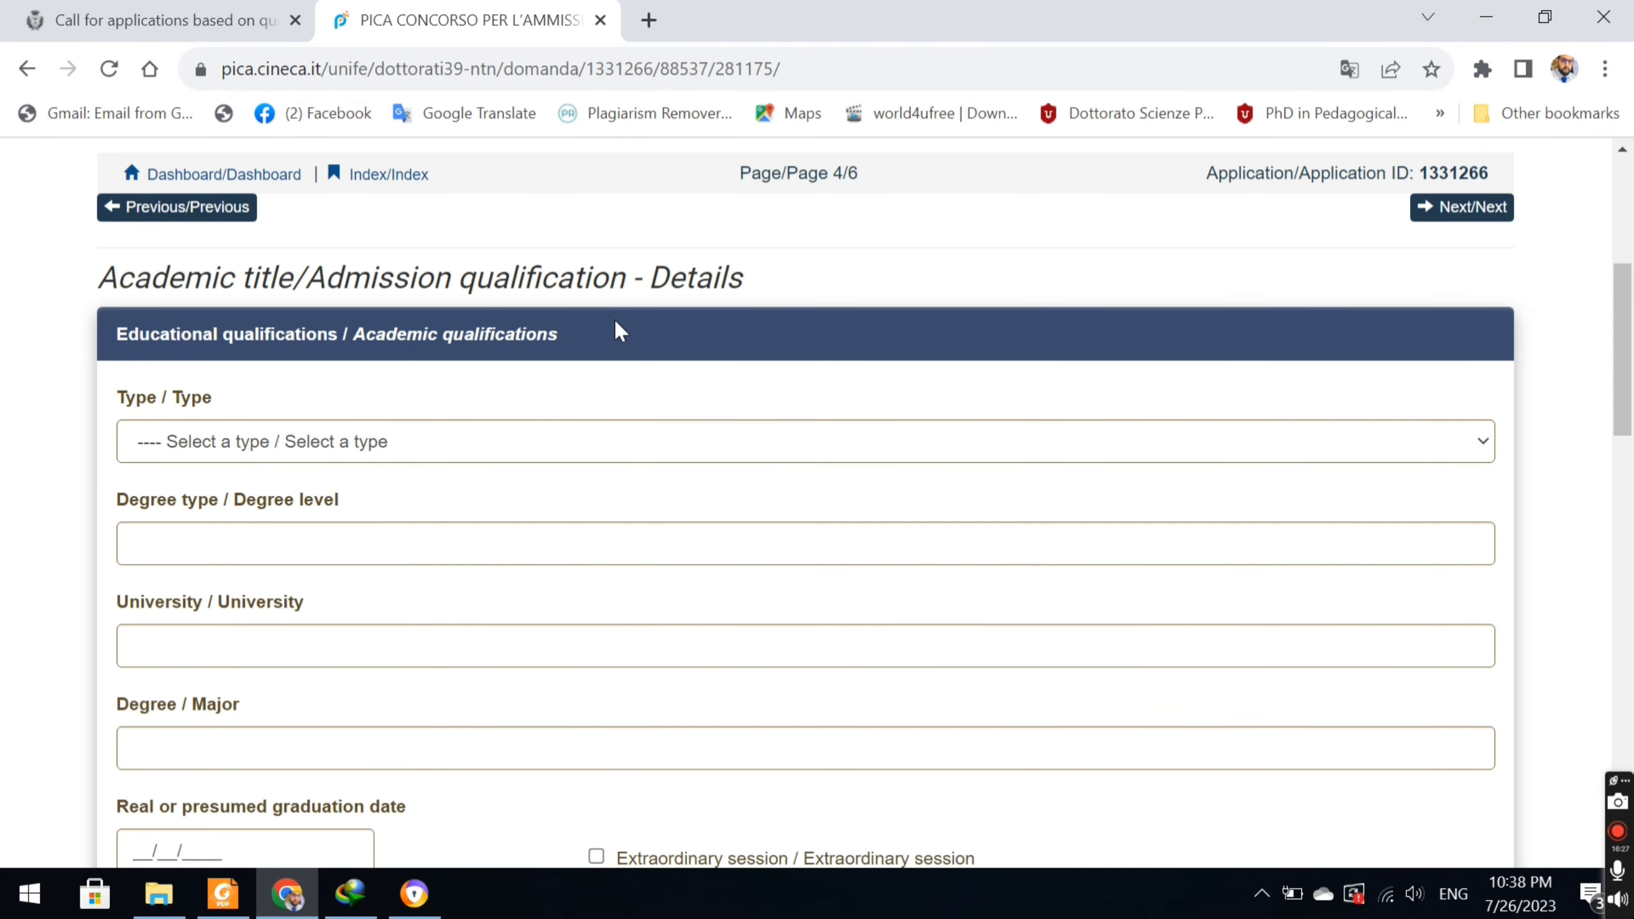
pyautogui.click(481, 451)
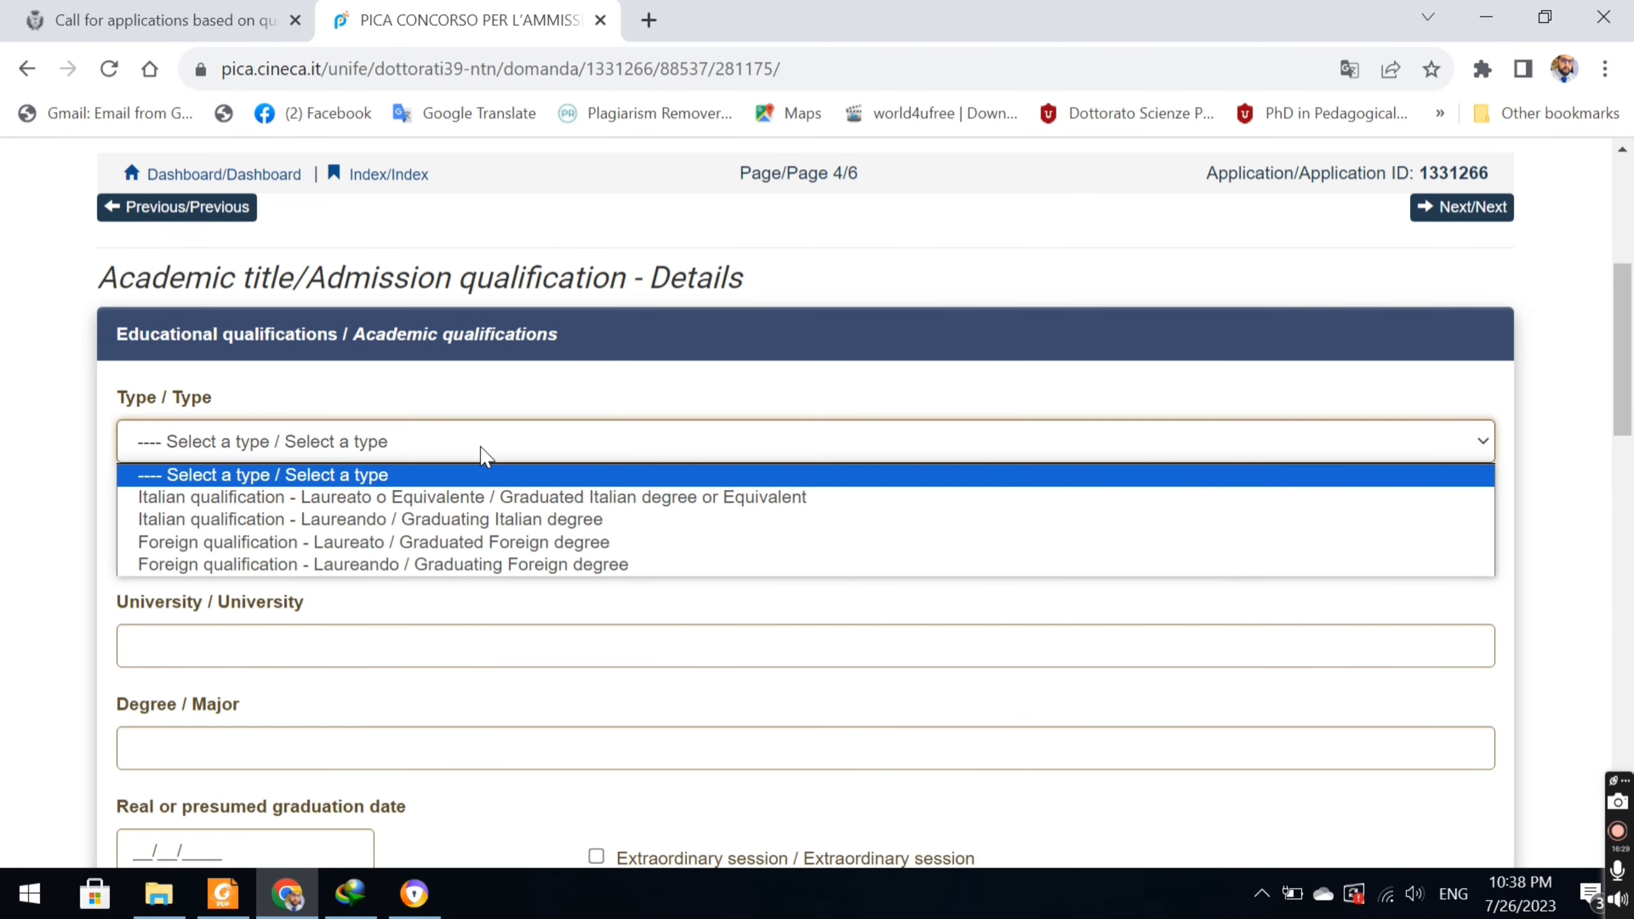
pyautogui.click(396, 541)
pyautogui.click(340, 548)
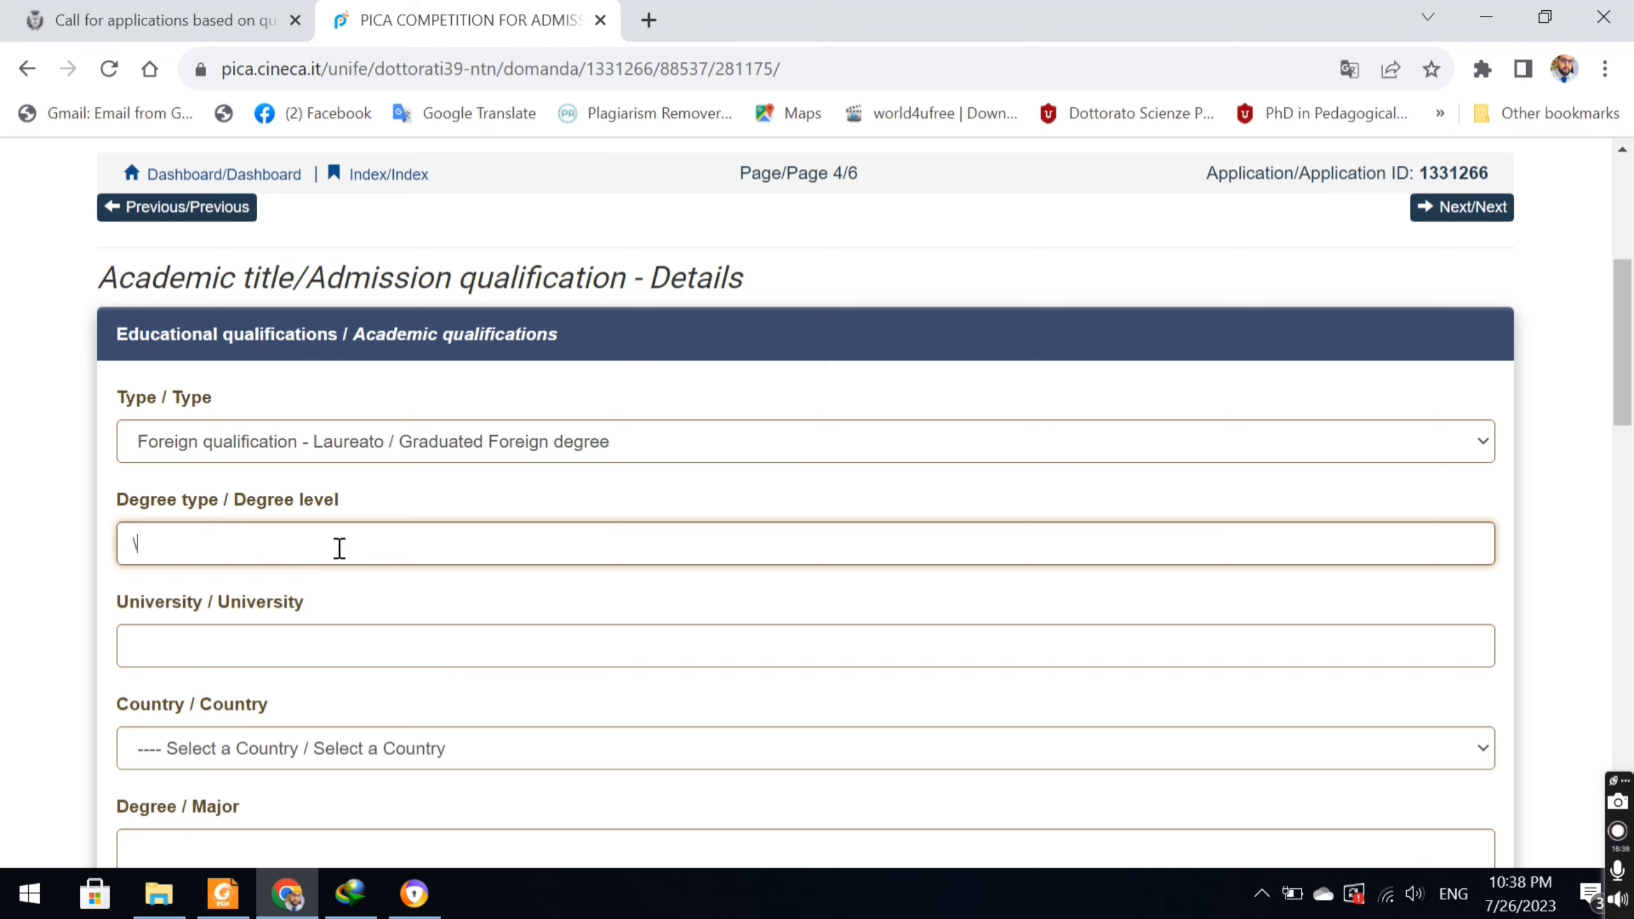
pyautogui.write('\\M')
pyautogui.press('BackSpace')
pyautogui.click(200, 644)
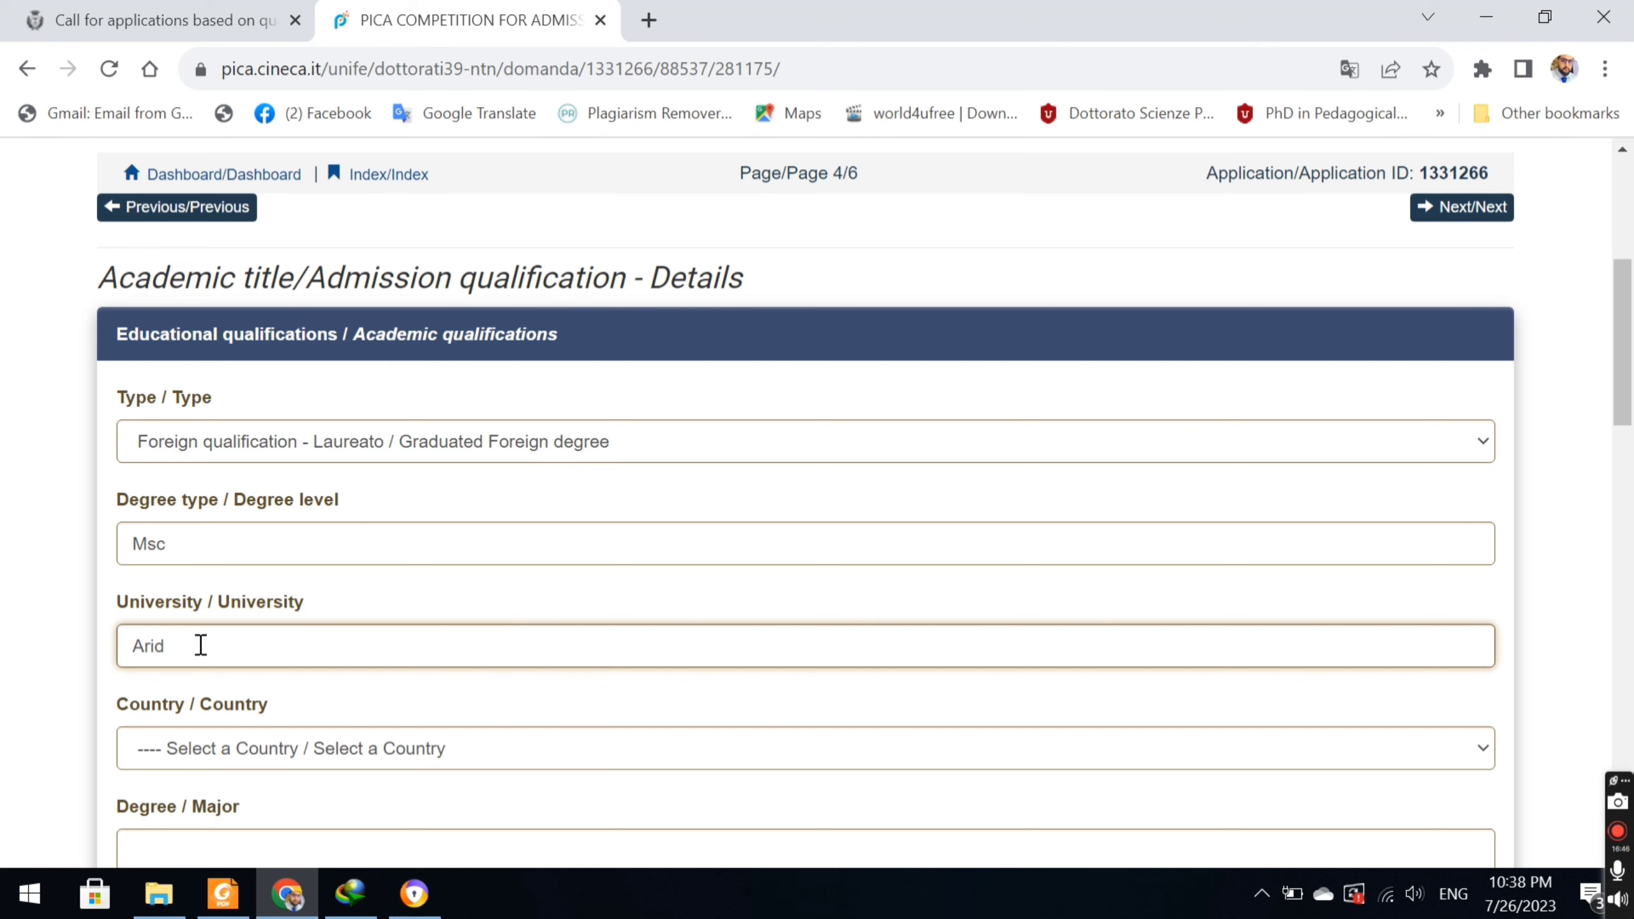
# Select PAKISTAN as the country and enter Agronomy as the degree major.
pyautogui.click(239, 766)
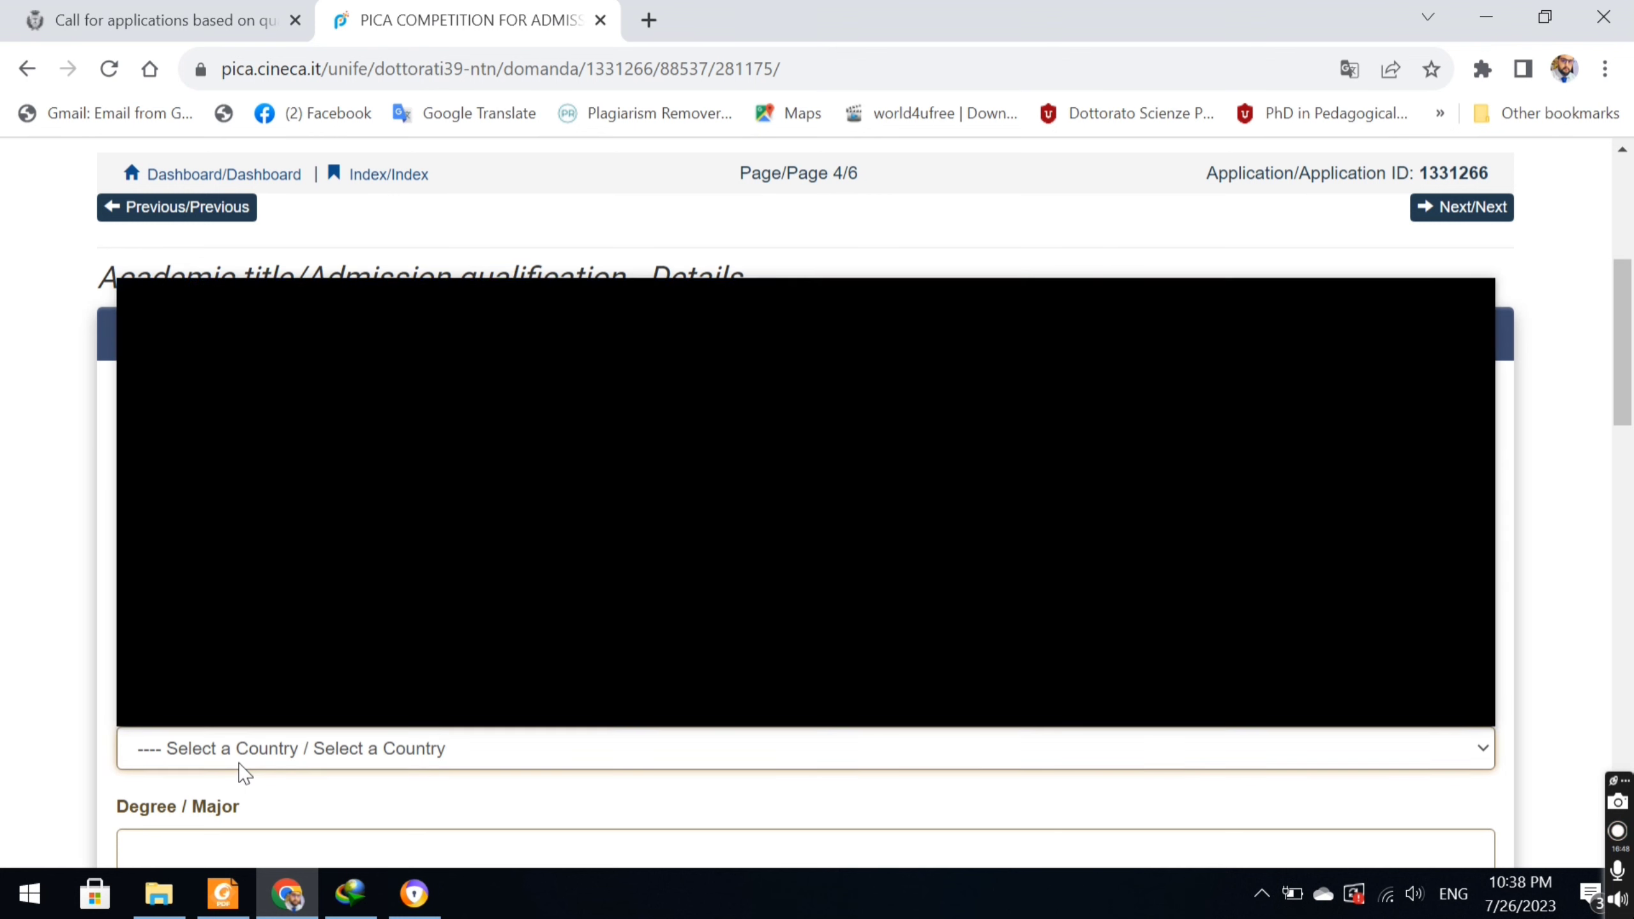
pyautogui.write('pak')
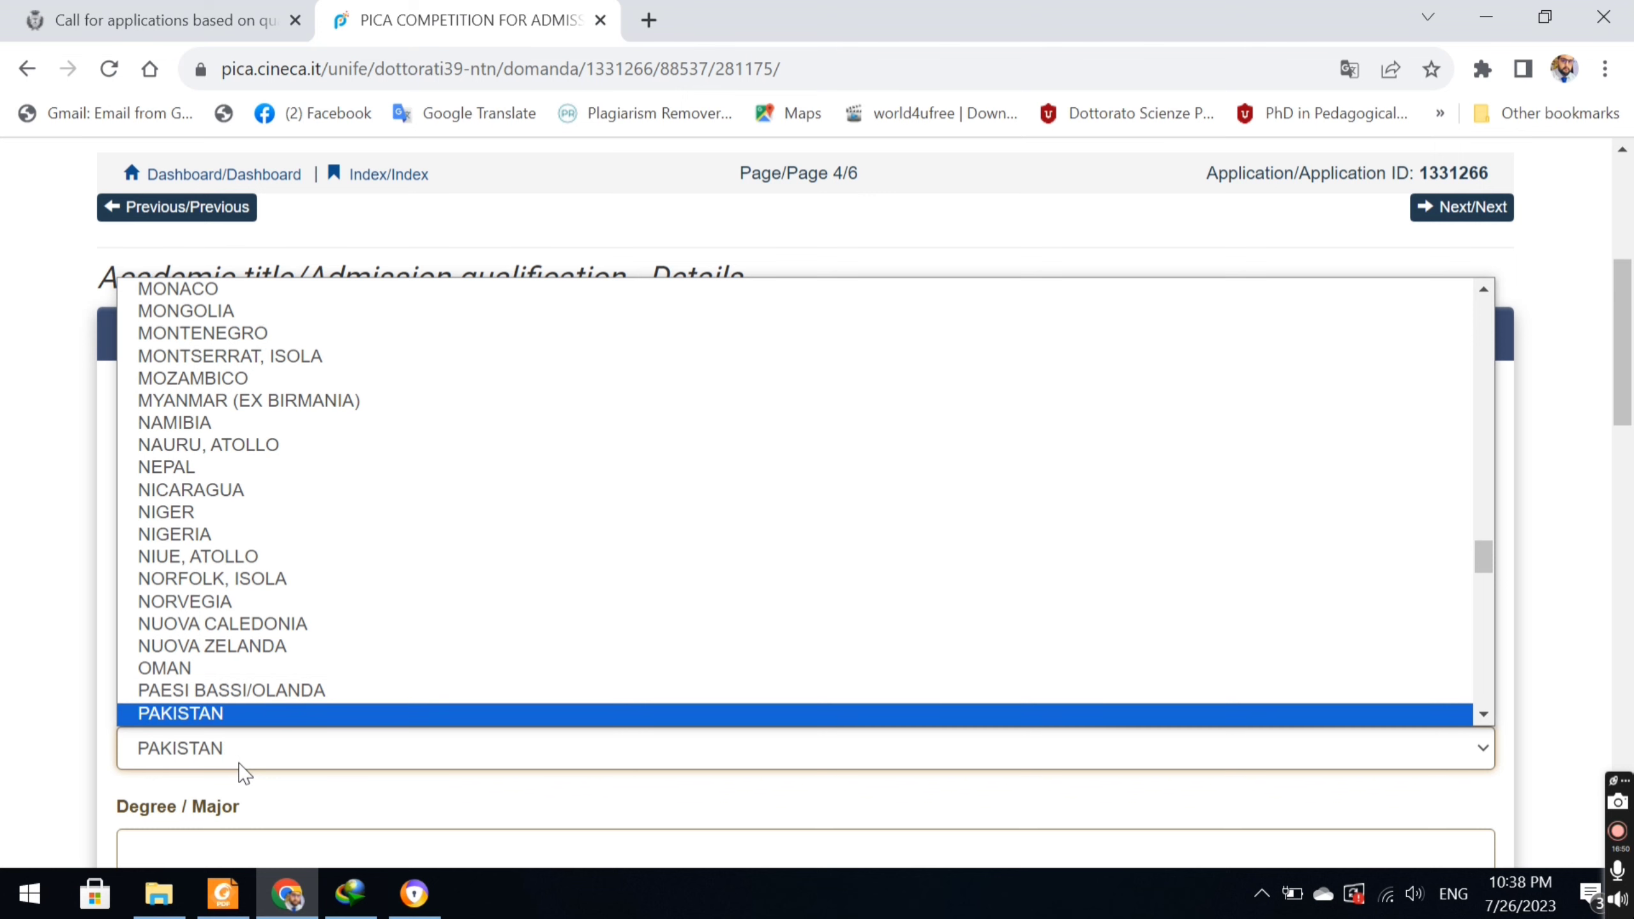
pyautogui.press('Return')
pyautogui.click(231, 847)
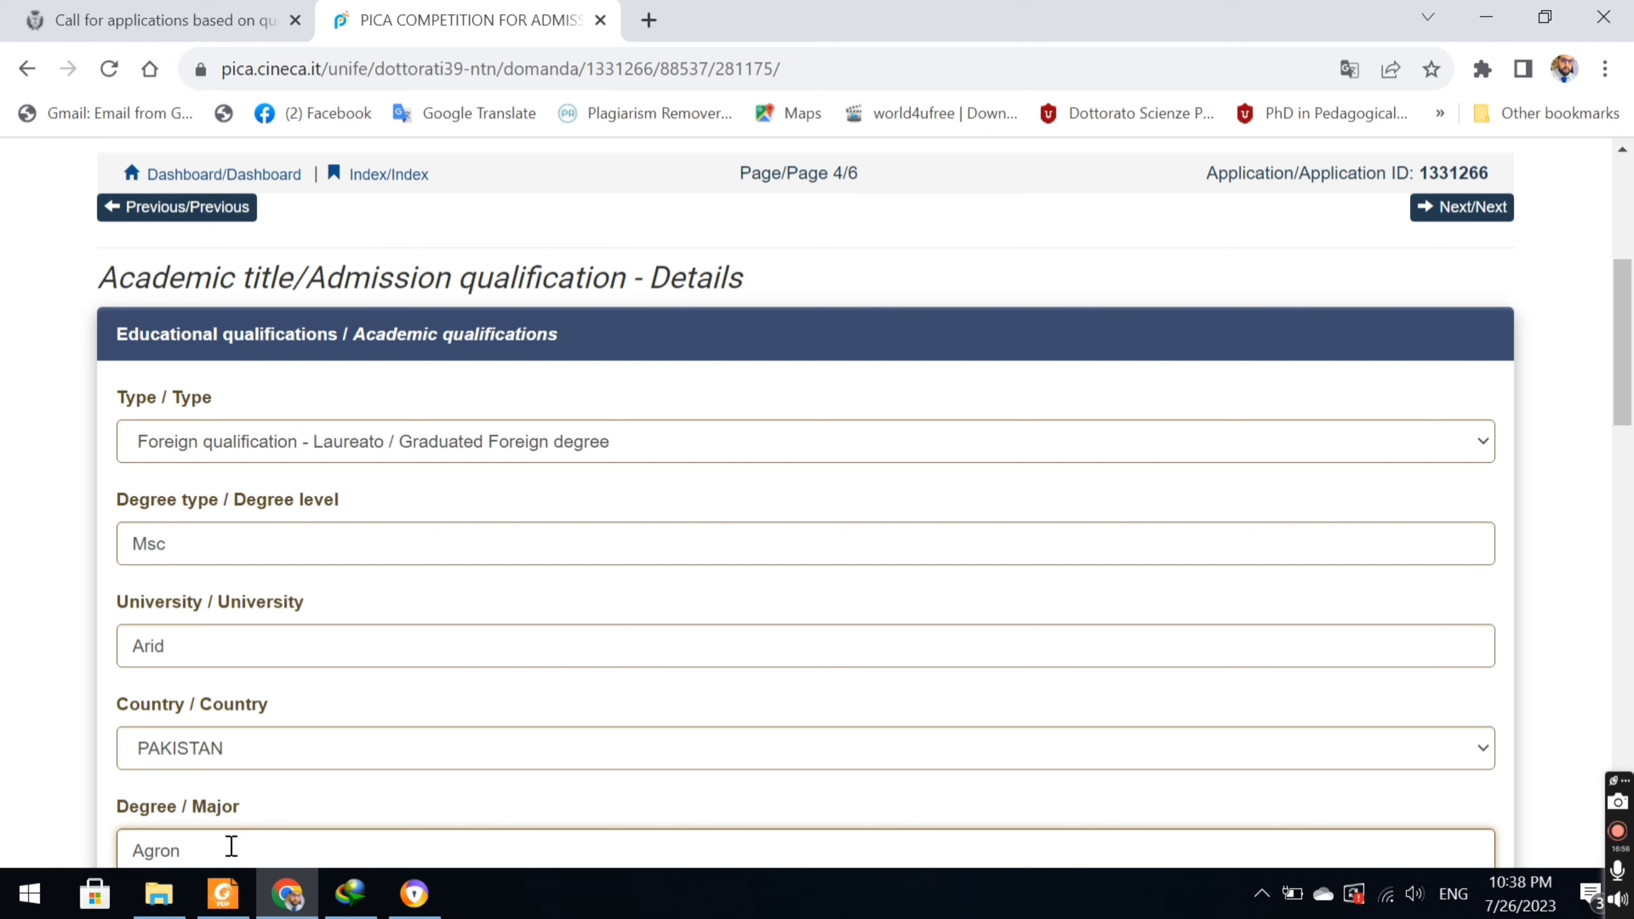
pyautogui.write('Agronomy')
pyautogui.scroll(-5, 1629, 443)
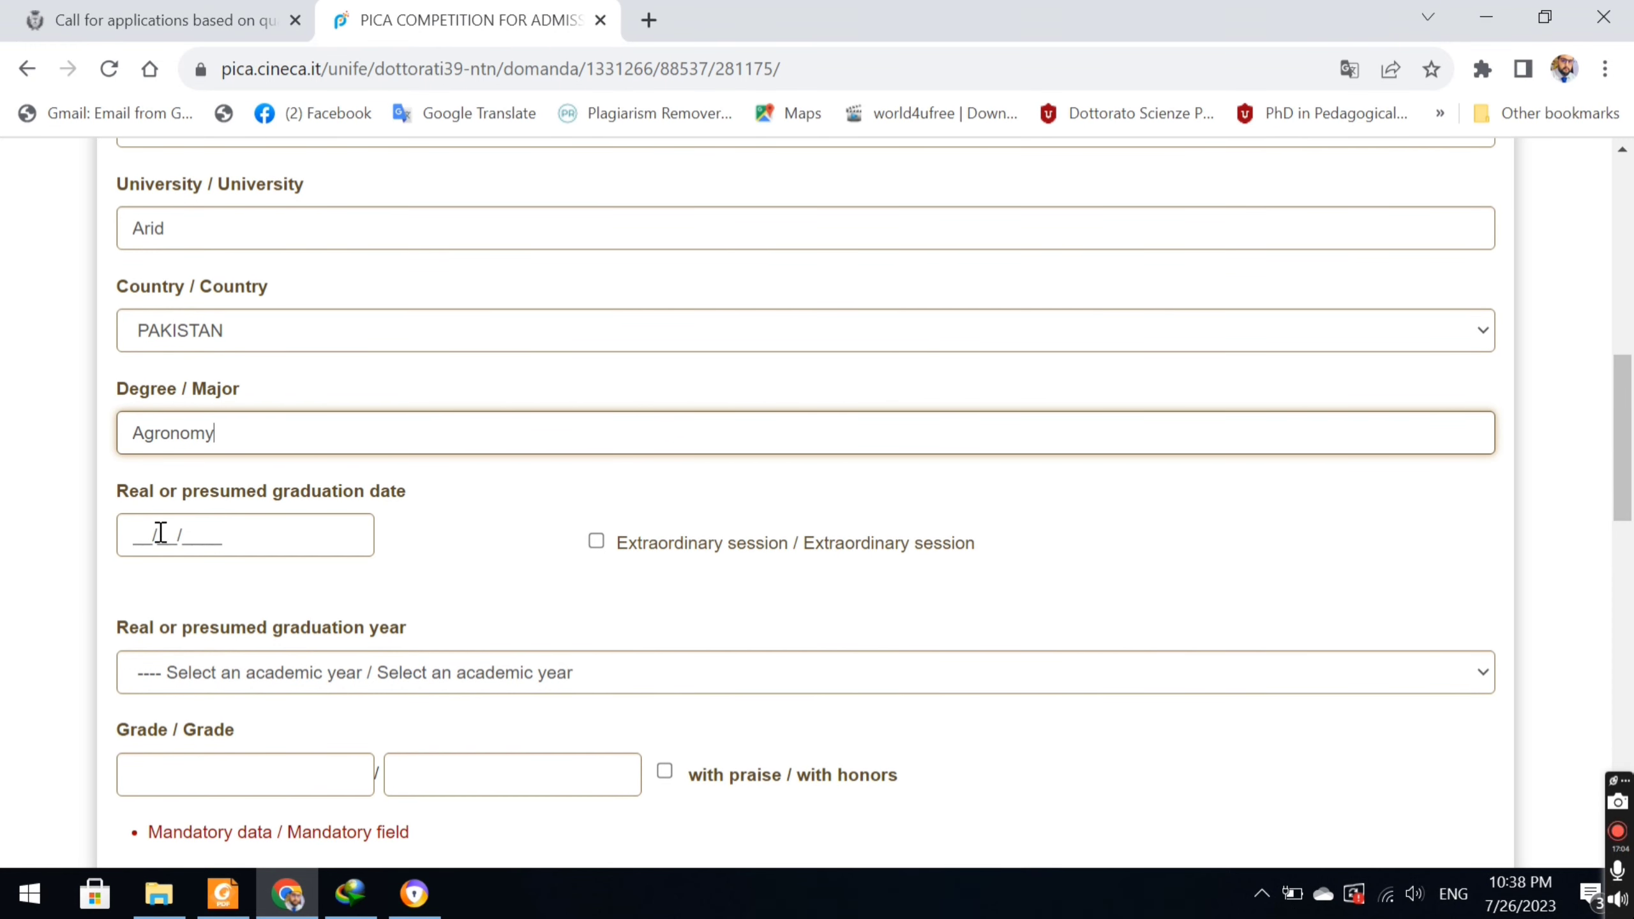
# Move the graduation date calendar to January.
pyautogui.click(131, 540)
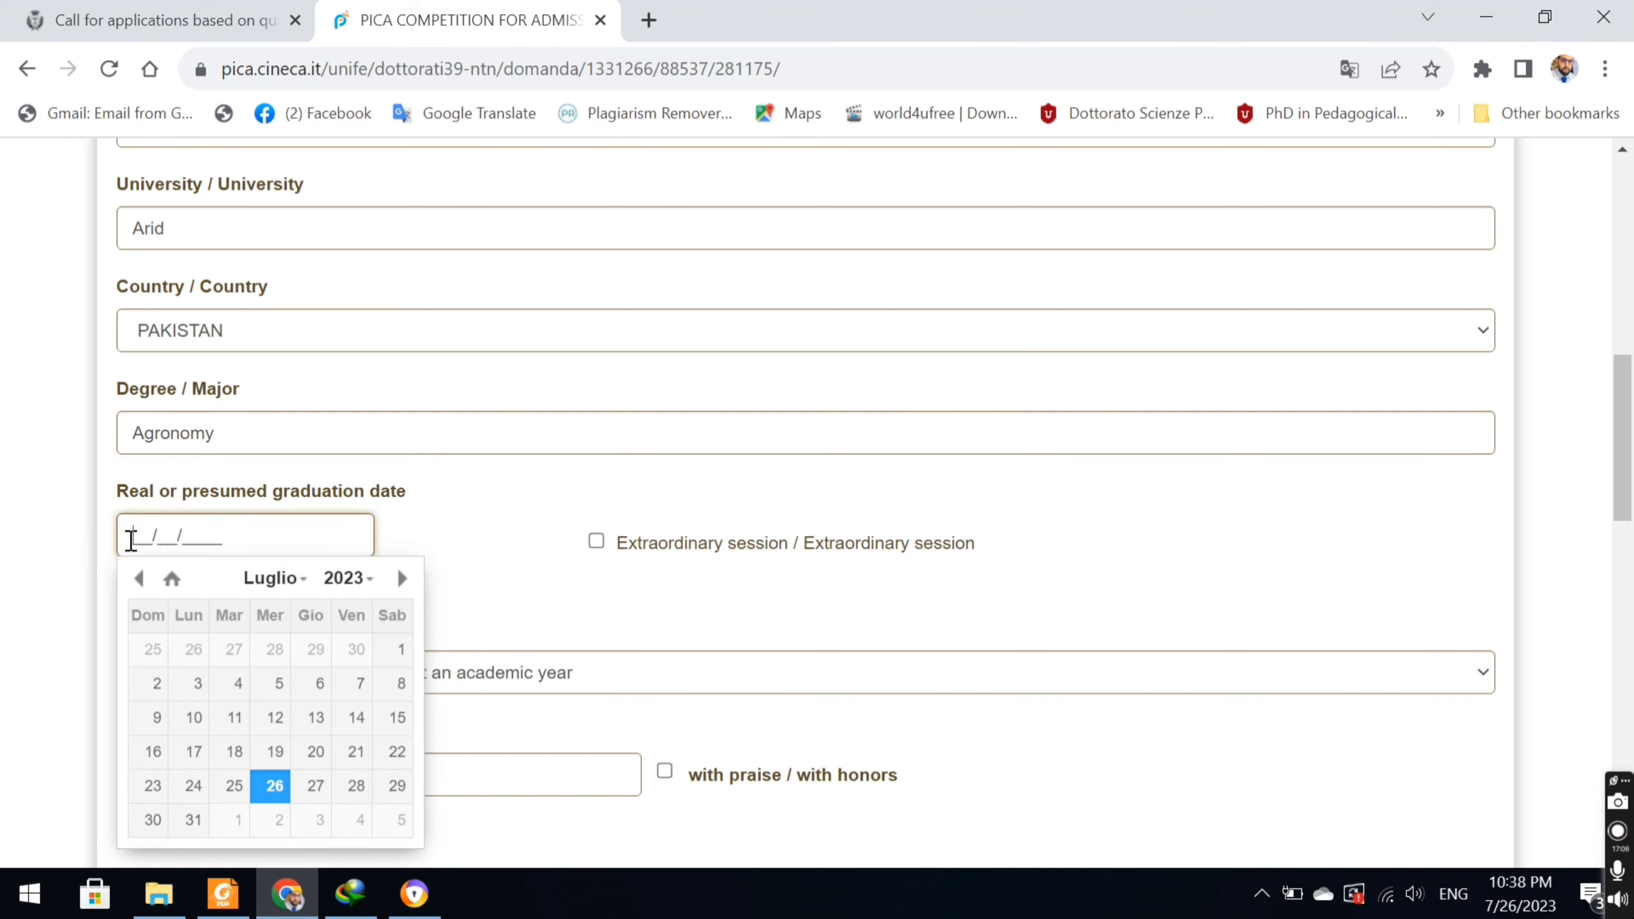
pyautogui.click(296, 579)
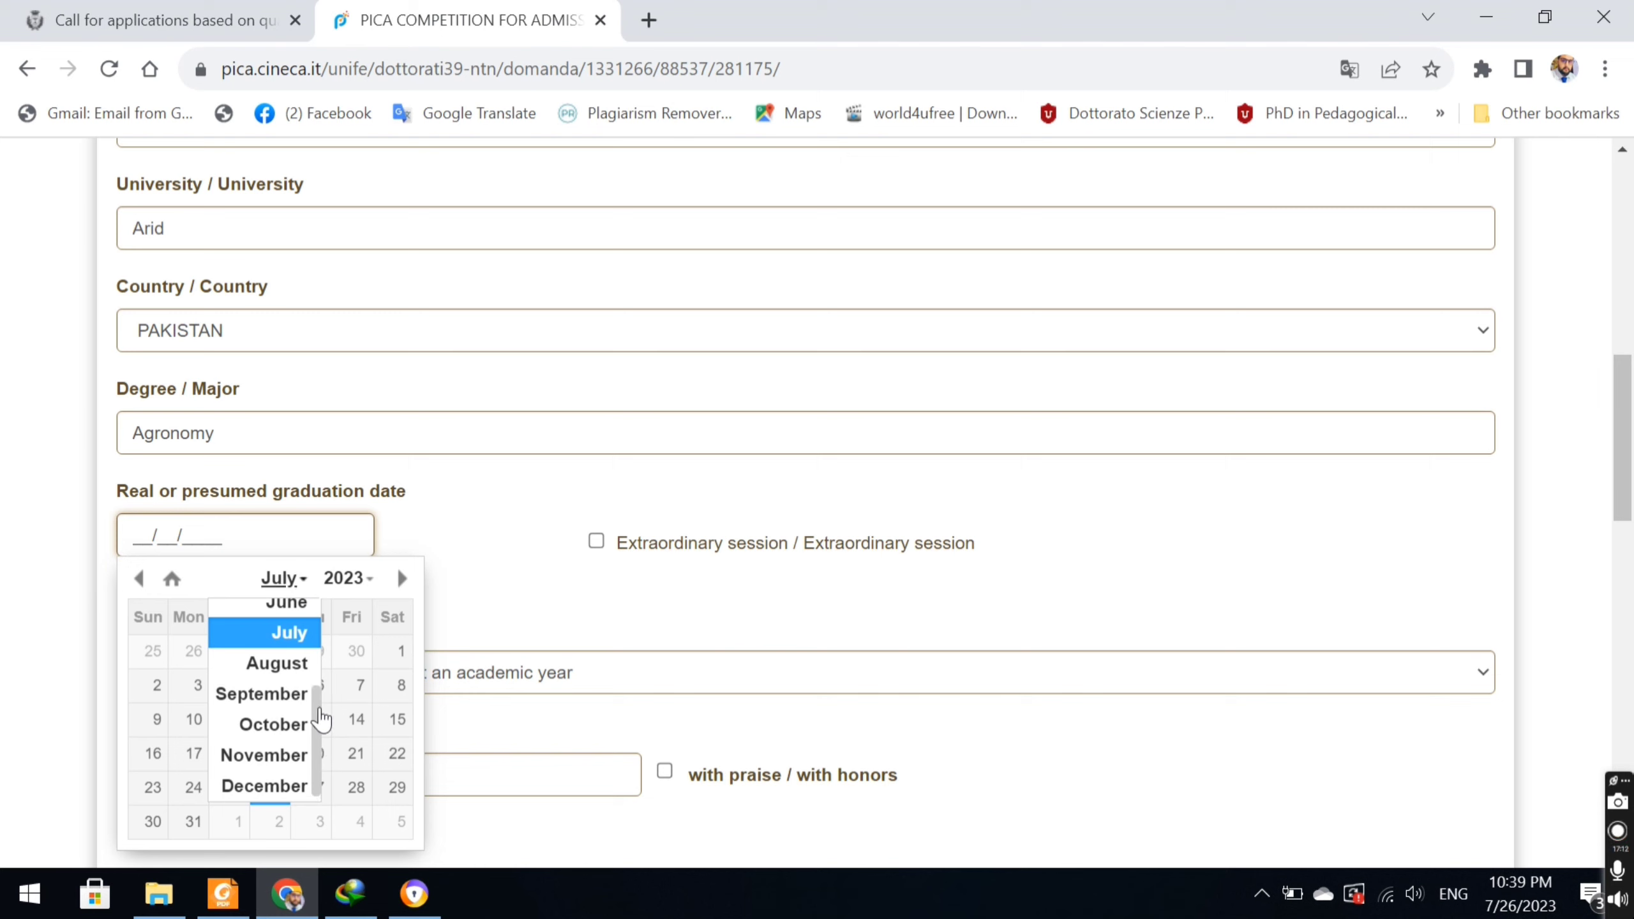
pyautogui.moveTo(321, 703); pyautogui.dragTo(311, 640)
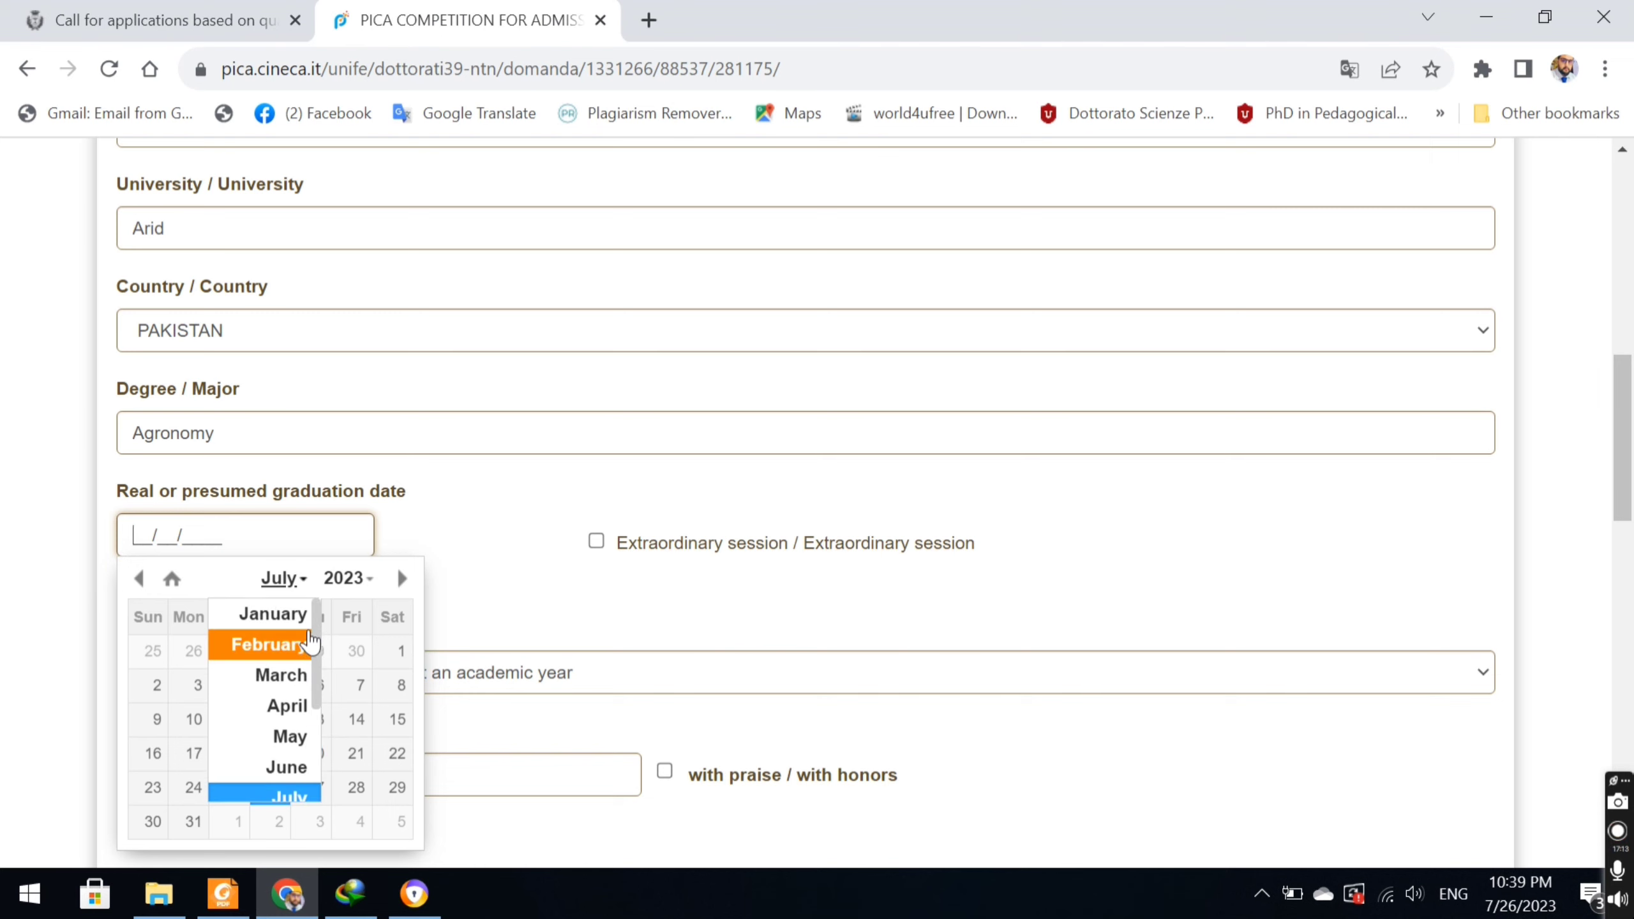
pyautogui.click(278, 612)
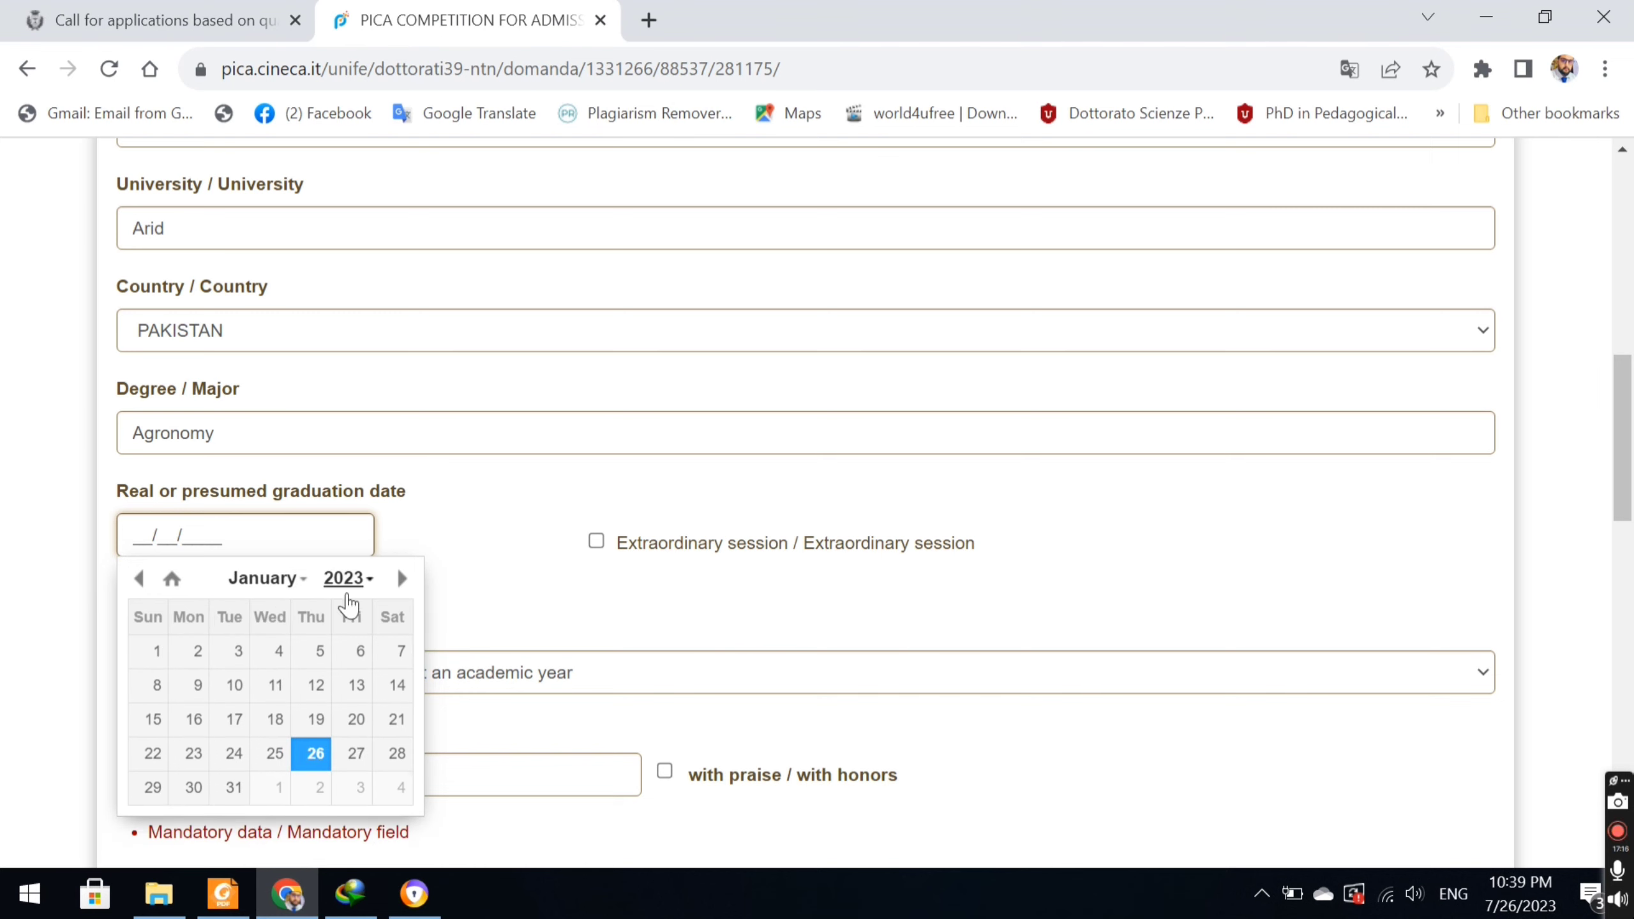
pyautogui.click(376, 582)
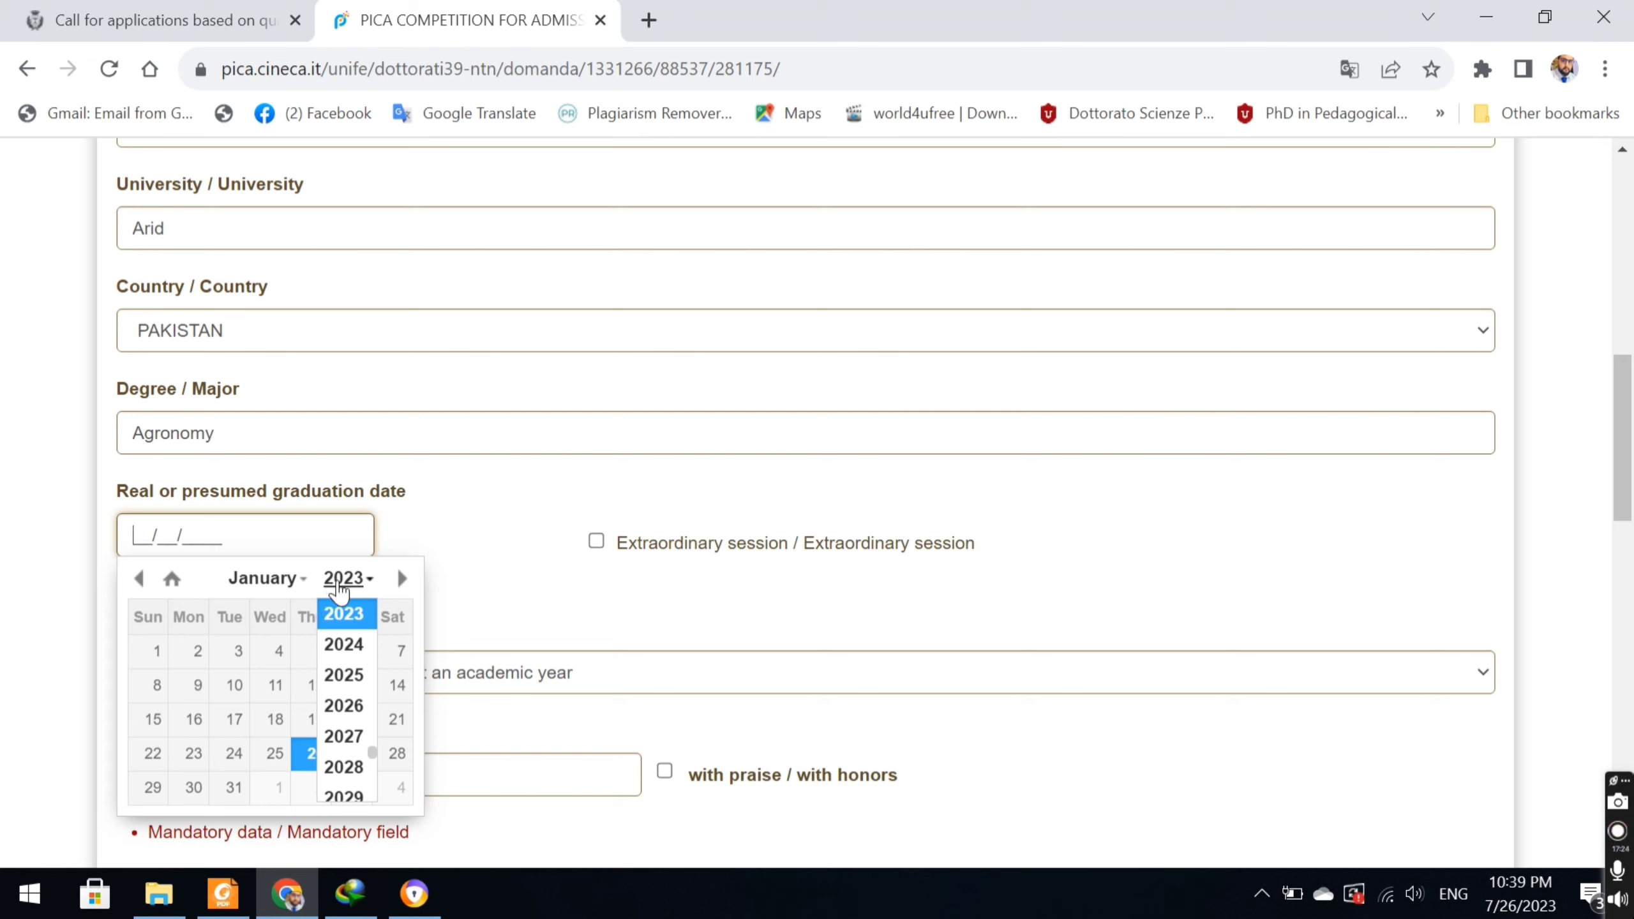
# Enter 11/01/2020 as the graduation date and list the graduation academic years.
pyautogui.click(146, 539)
pyautogui.write('11/')
pyautogui.write('01/')
pyautogui.write('2020')
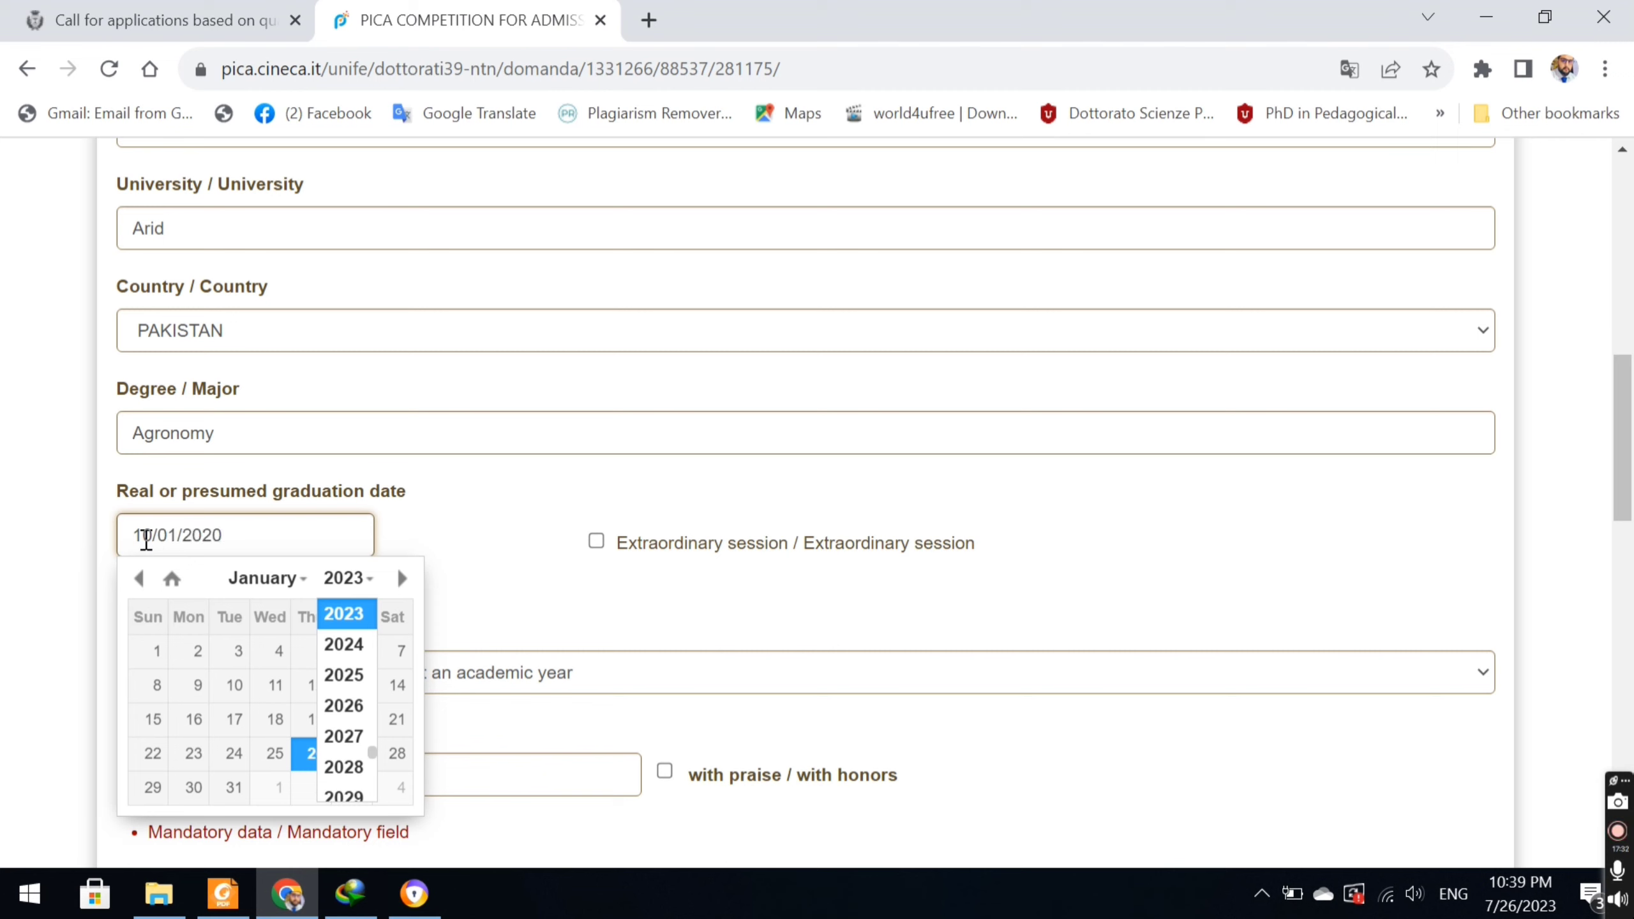
pyautogui.click(1095, 592)
pyautogui.click(637, 685)
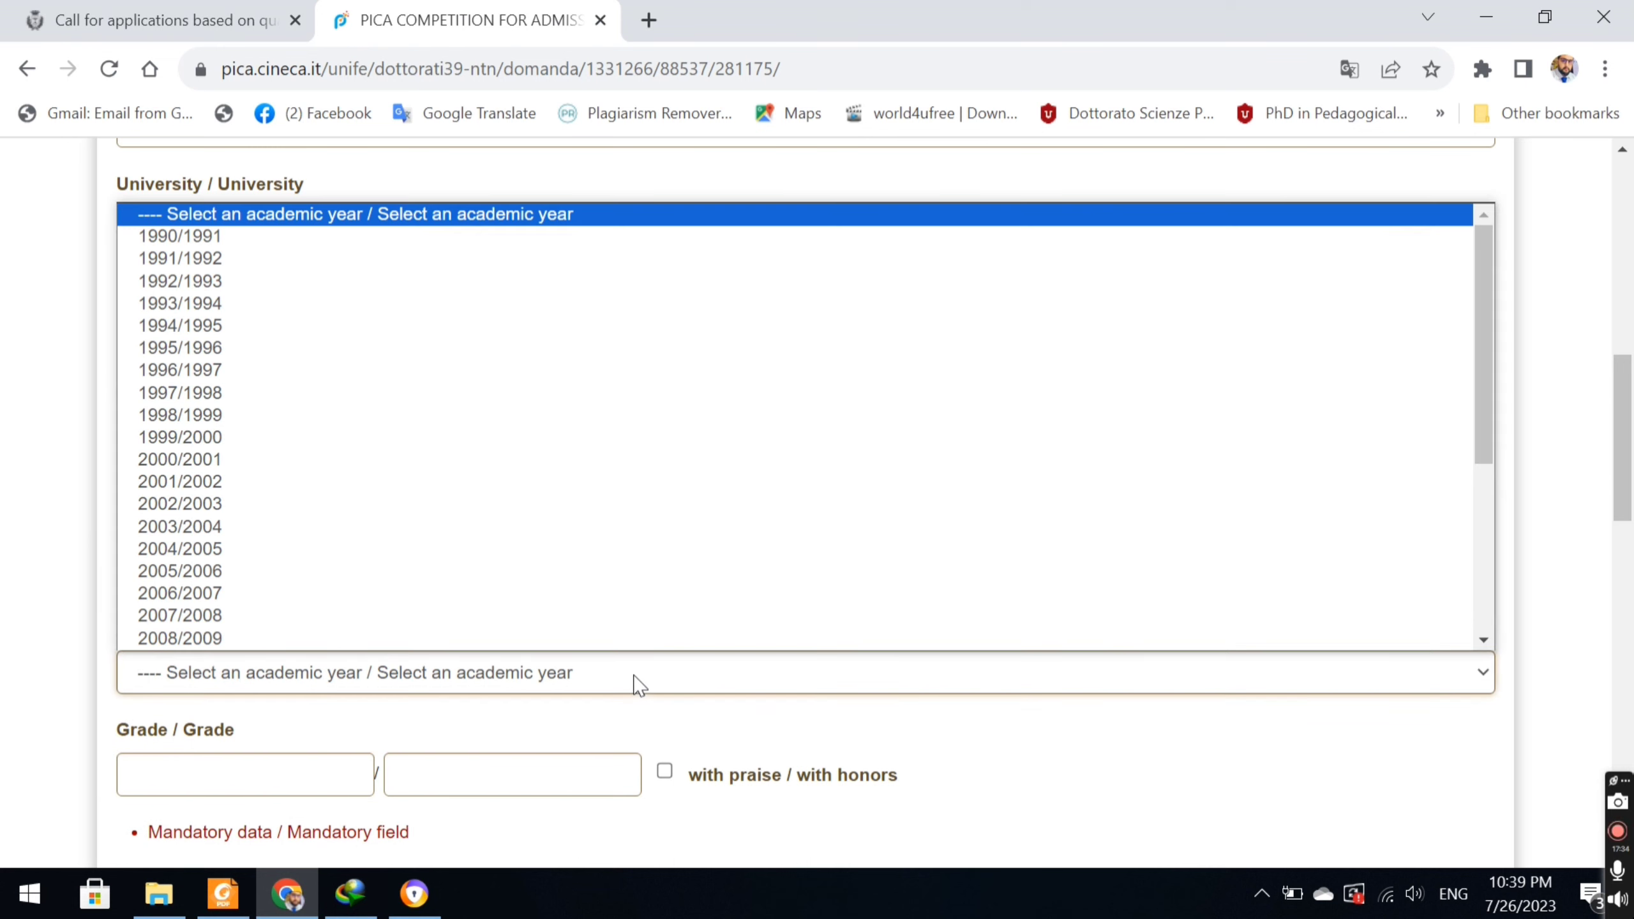